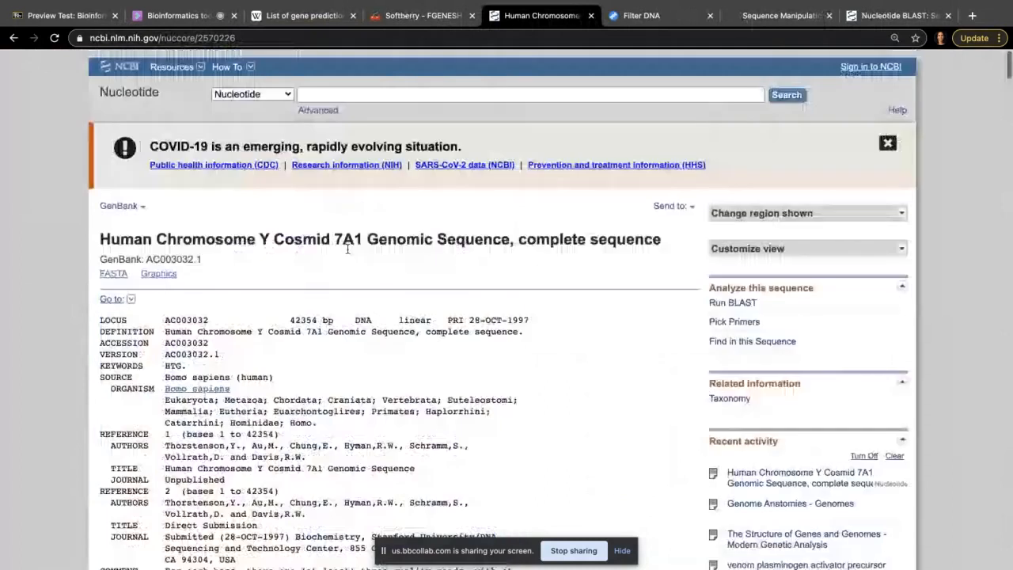
# Step: Highlight the cosmid record's title and its accession number AC003032.1
pyautogui.scroll(-1, 304, 209)
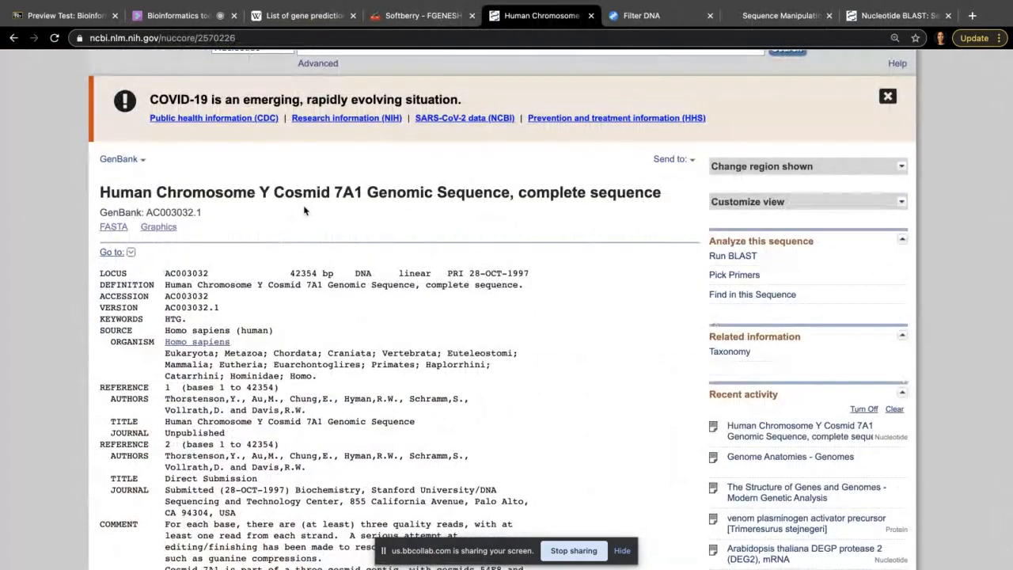
pyautogui.scroll(1, 303, 209)
pyautogui.scroll(1, 301, 209)
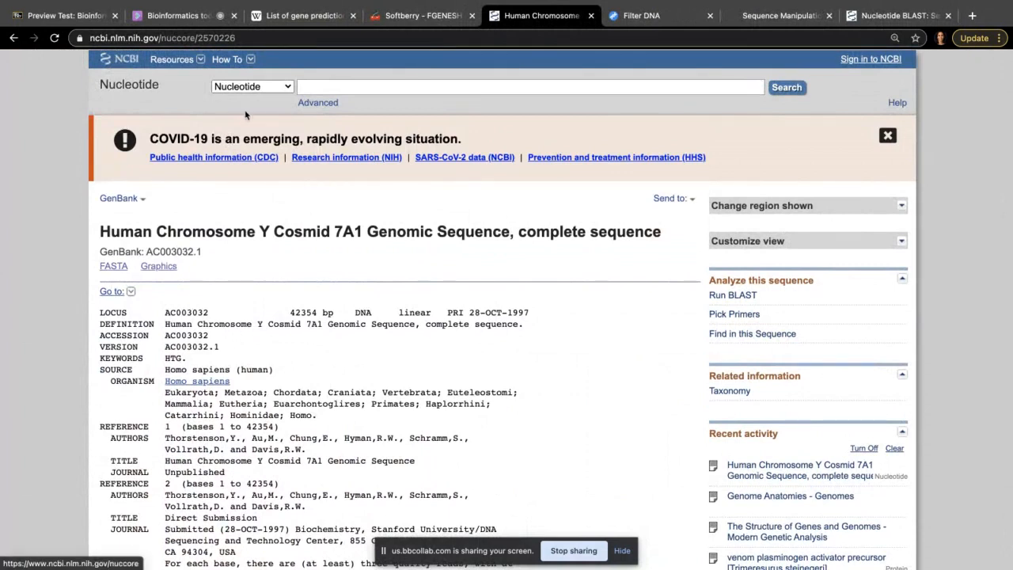
pyautogui.click(318, 88)
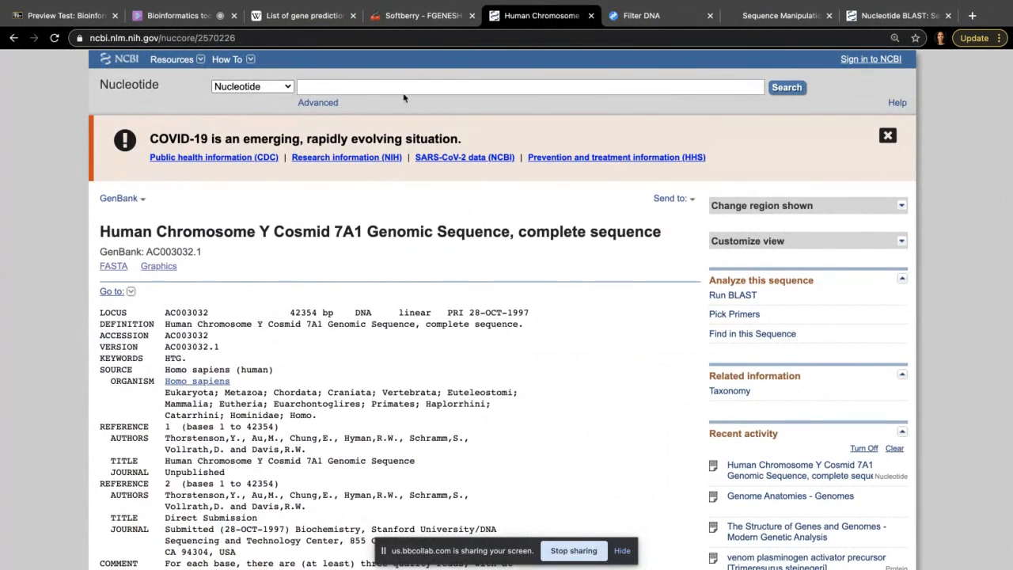
pyautogui.moveTo(104, 228); pyautogui.dragTo(235, 231)
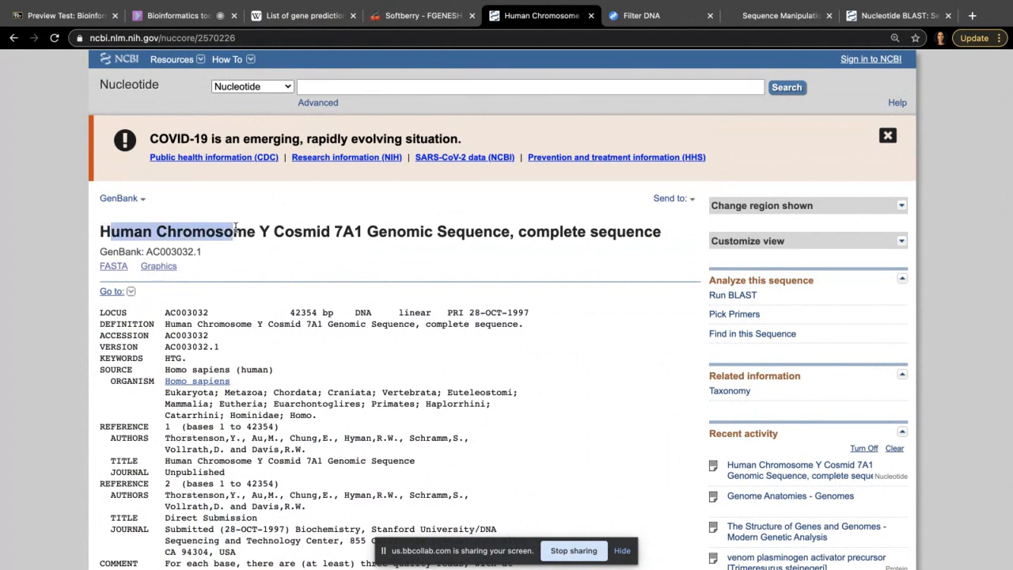
pyautogui.moveTo(146, 251); pyautogui.dragTo(205, 253)
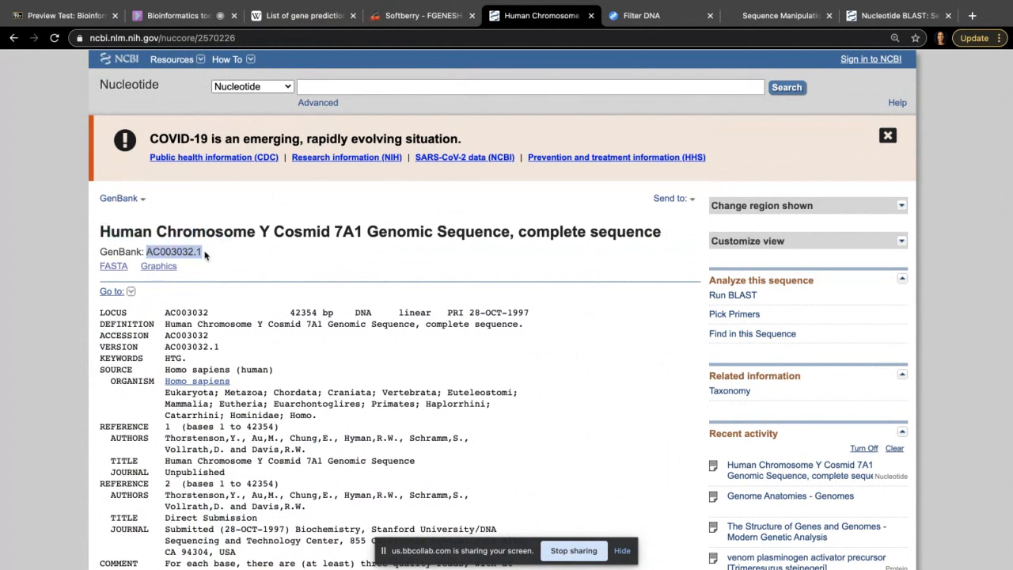
# Step: Select the entire ORIGIN sequence from base 1 through 42301, then go to Nucleotide BLAST
pyautogui.scroll(-6, 248, 320)
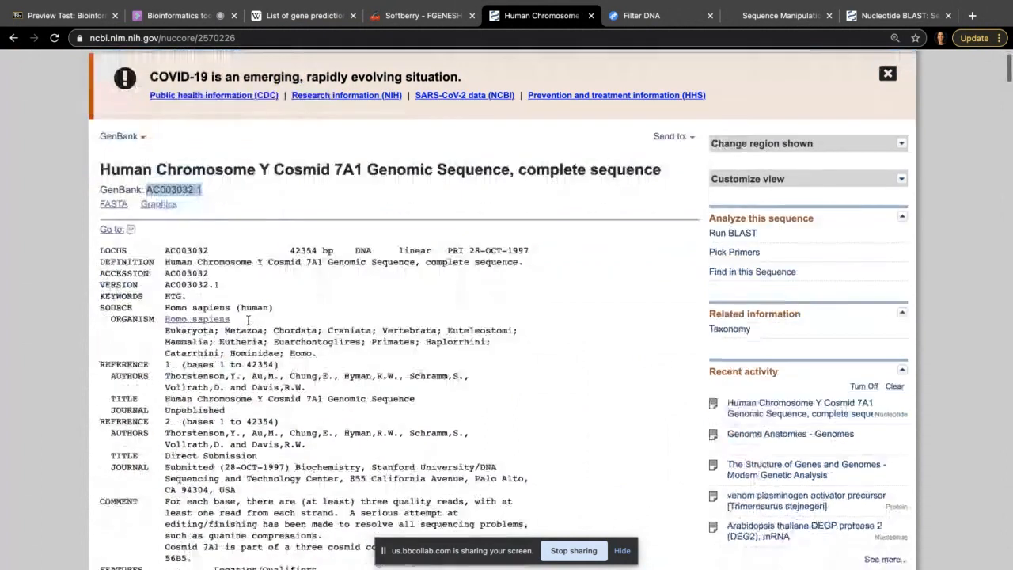
pyautogui.scroll(-1, 247, 320)
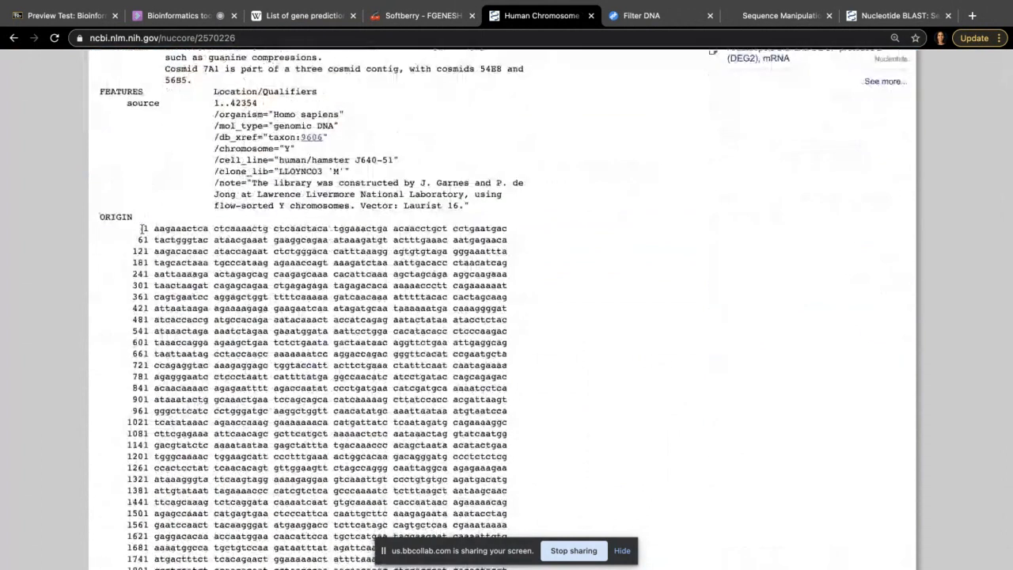
pyautogui.moveTo(144, 228); pyautogui.dragTo(209, 388)
pyautogui.scroll(-1, 209, 387)
pyautogui.scroll(-5, 219, 394)
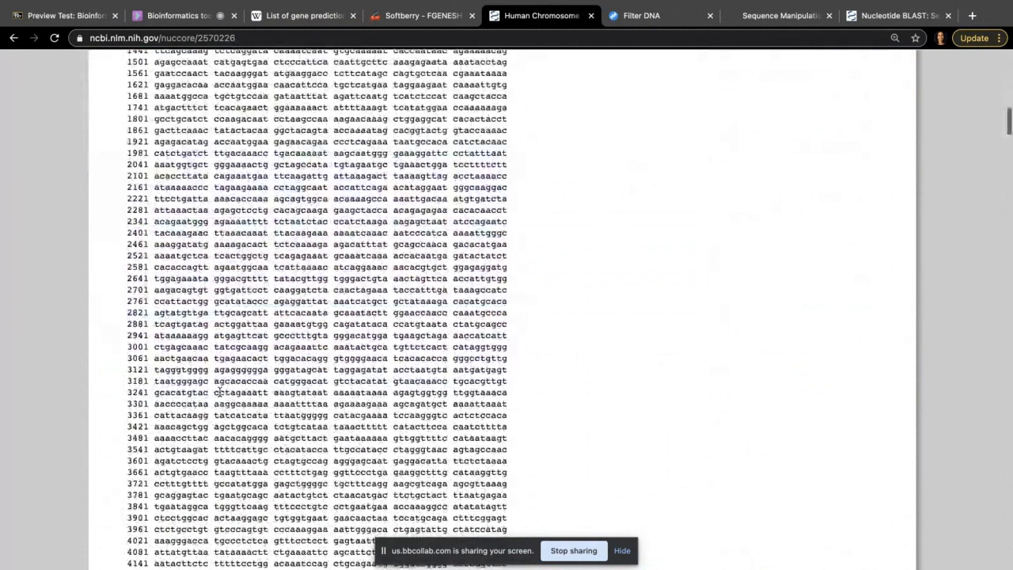
pyautogui.scroll(-20, 219, 393)
pyautogui.scroll(-20, 219, 393)
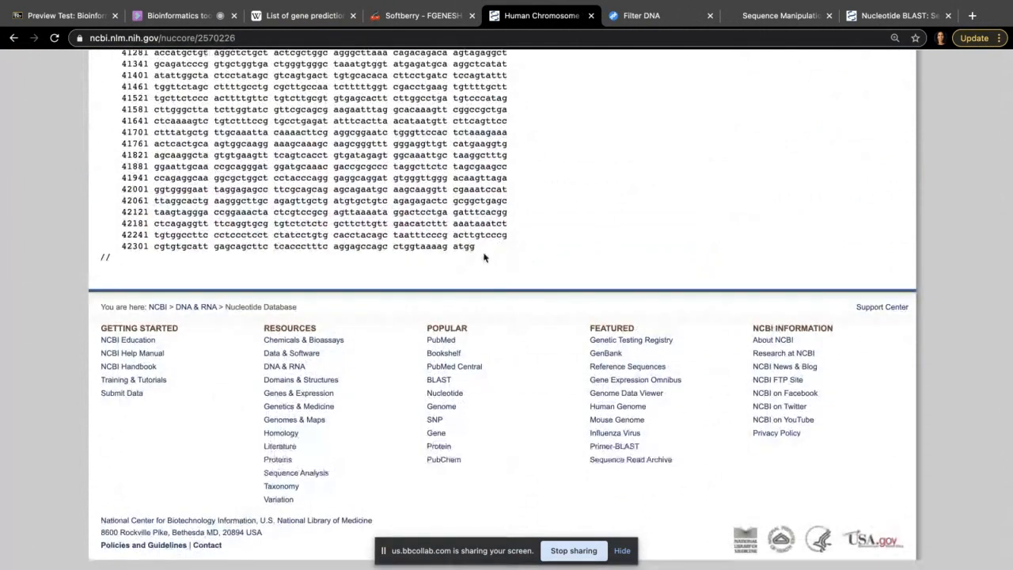
pyautogui.keyDown('shift'); pyautogui.click(478, 249); pyautogui.keyUp('shift')
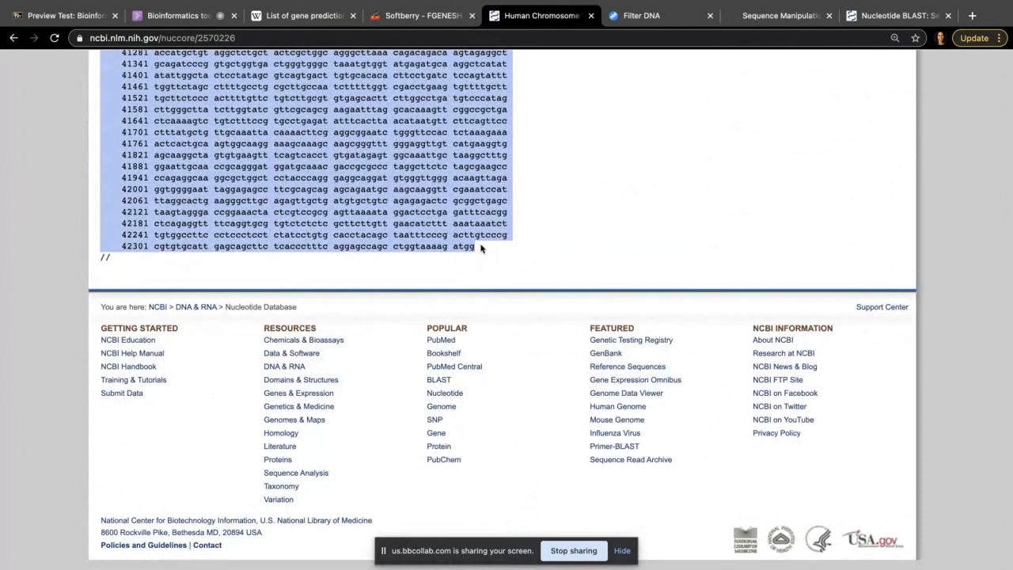
pyautogui.click(889, 20)
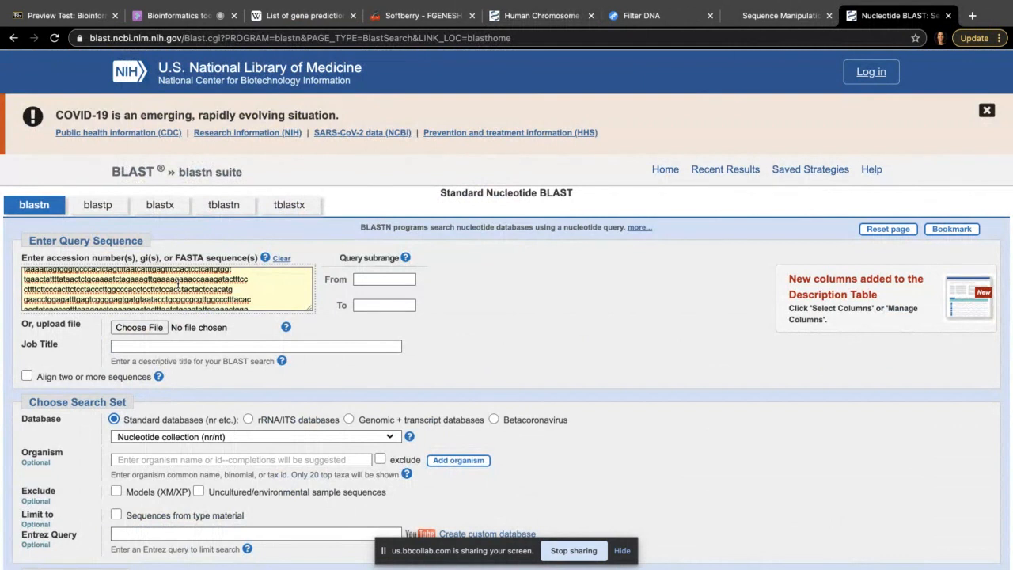
# Step: Zoom the blastn page to 110% and look over the pasted cosmid query sequence
pyautogui.press('super+plus')
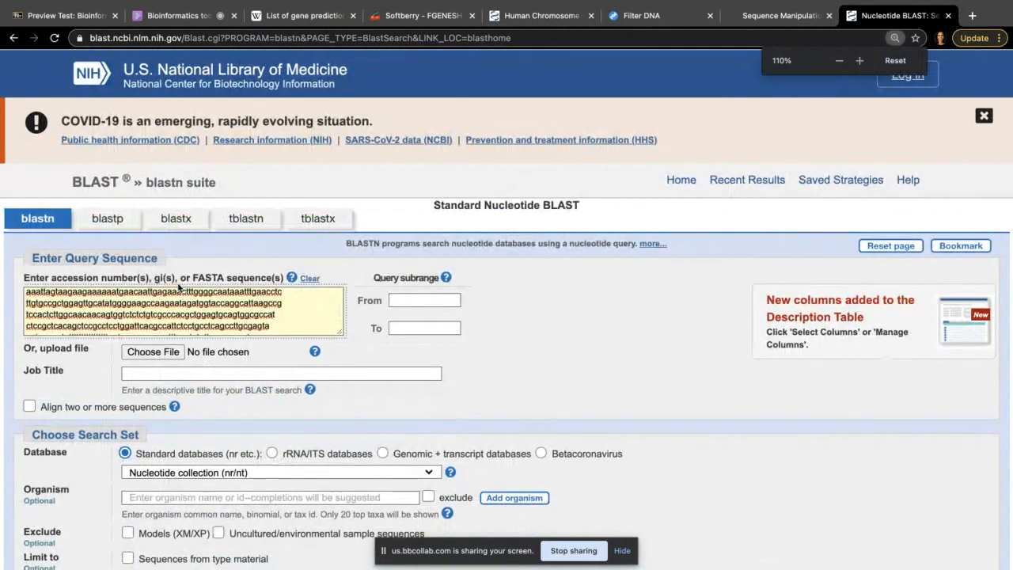
pyautogui.scroll(-1, 179, 287)
pyautogui.scroll(-1, 179, 288)
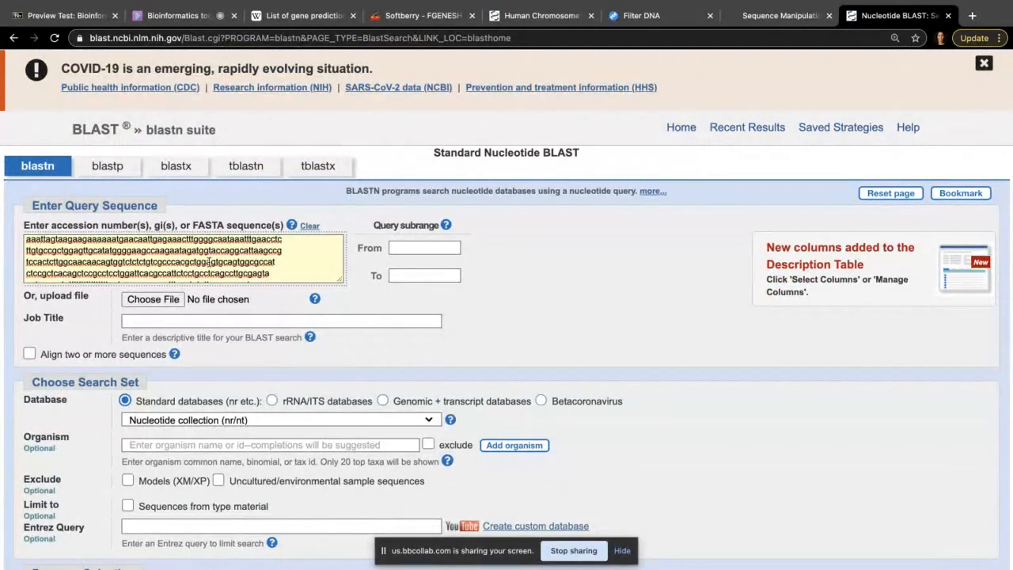
pyautogui.scroll(-10, 218, 261)
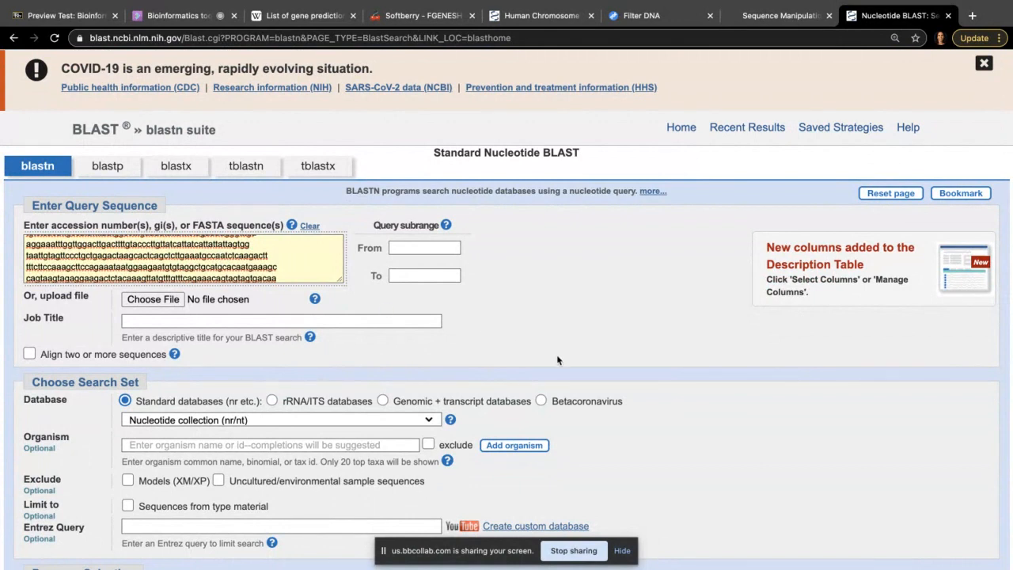
pyautogui.scroll(-1, 557, 360)
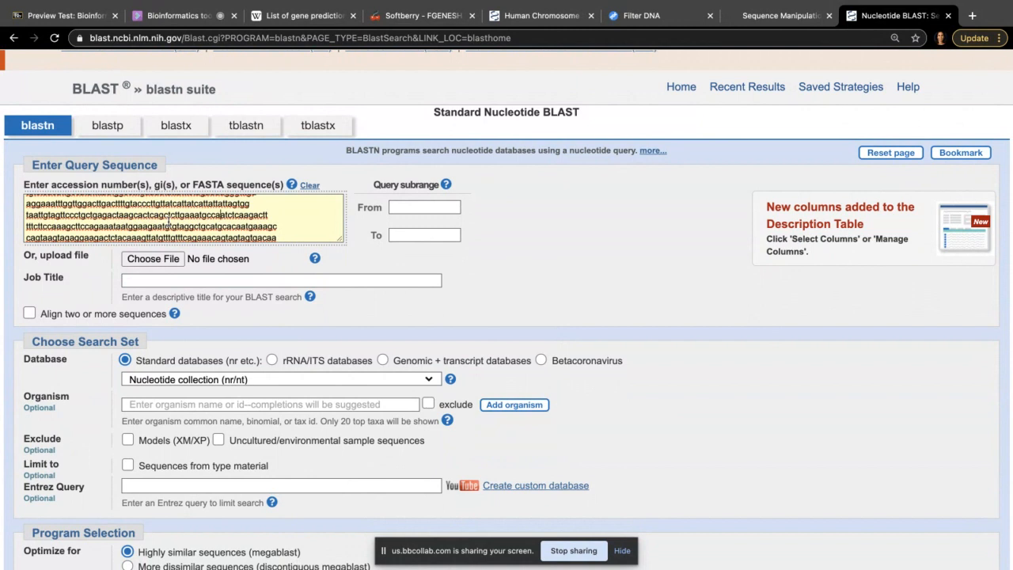
pyautogui.scroll(10, 168, 223)
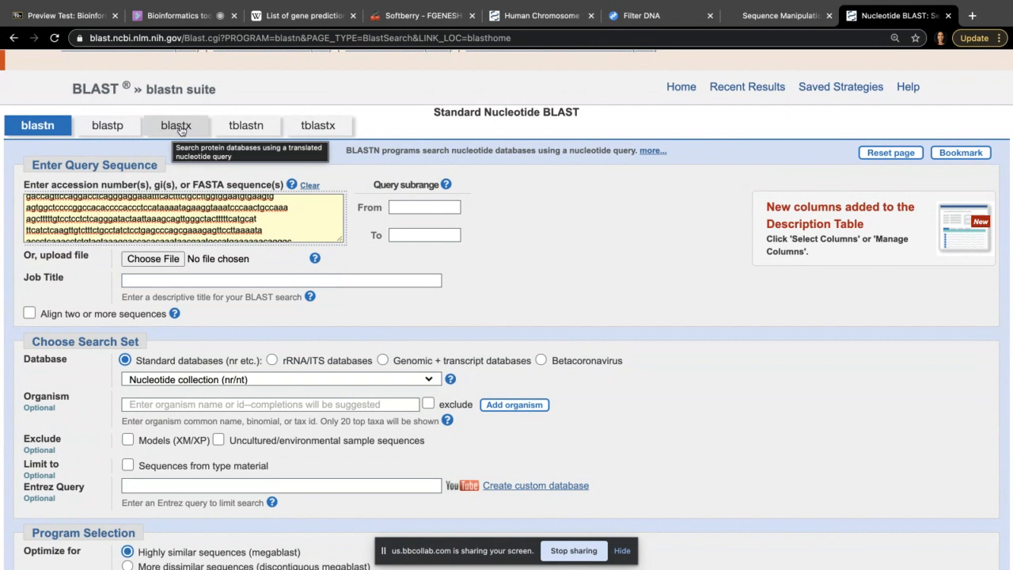
# Step: Paste the cosmid sequence into blastx, keep the nr protein database, and submit
pyautogui.doubleClick(144, 206)
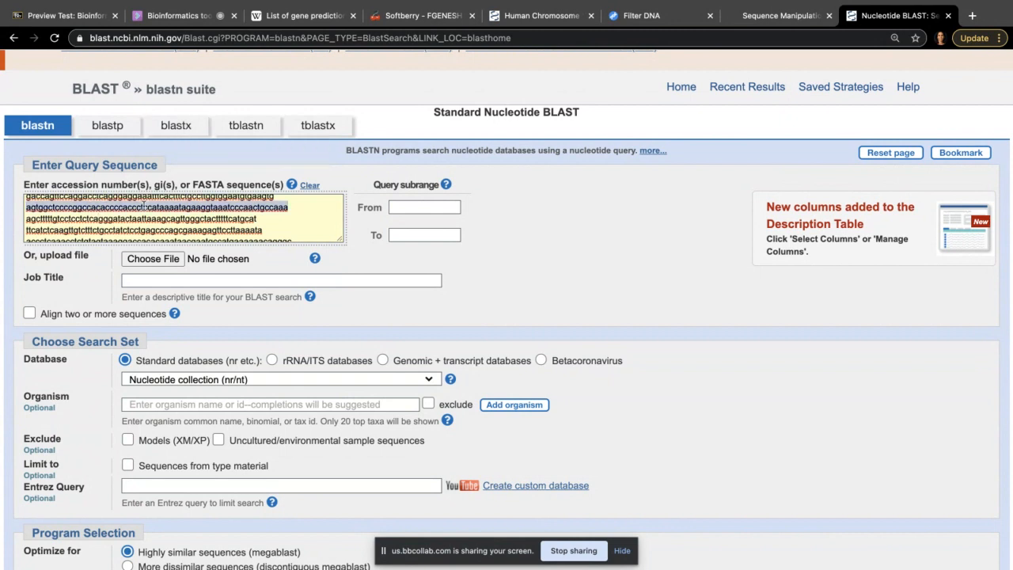
pyautogui.click(181, 135)
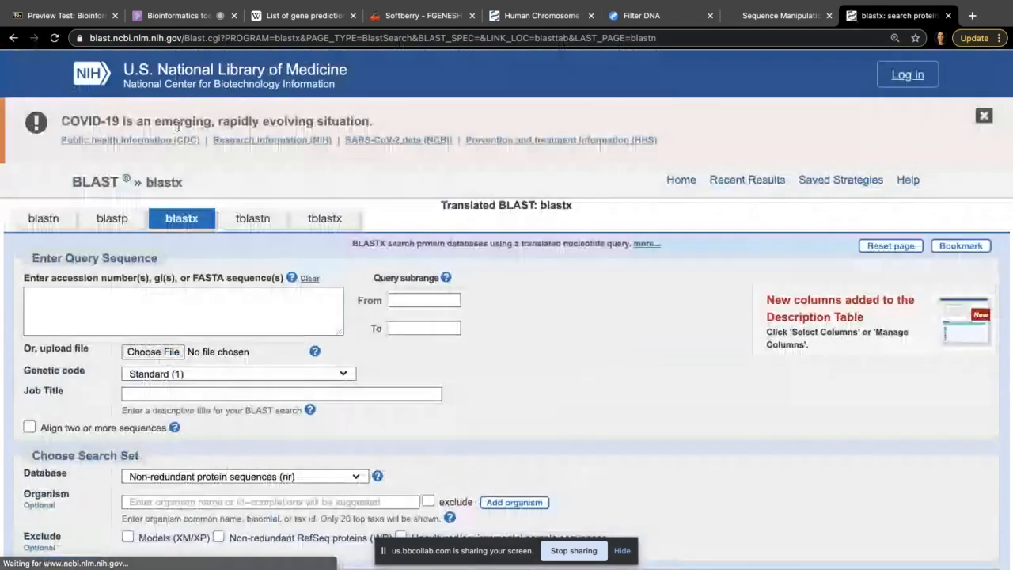
pyautogui.scroll(-1, 178, 221)
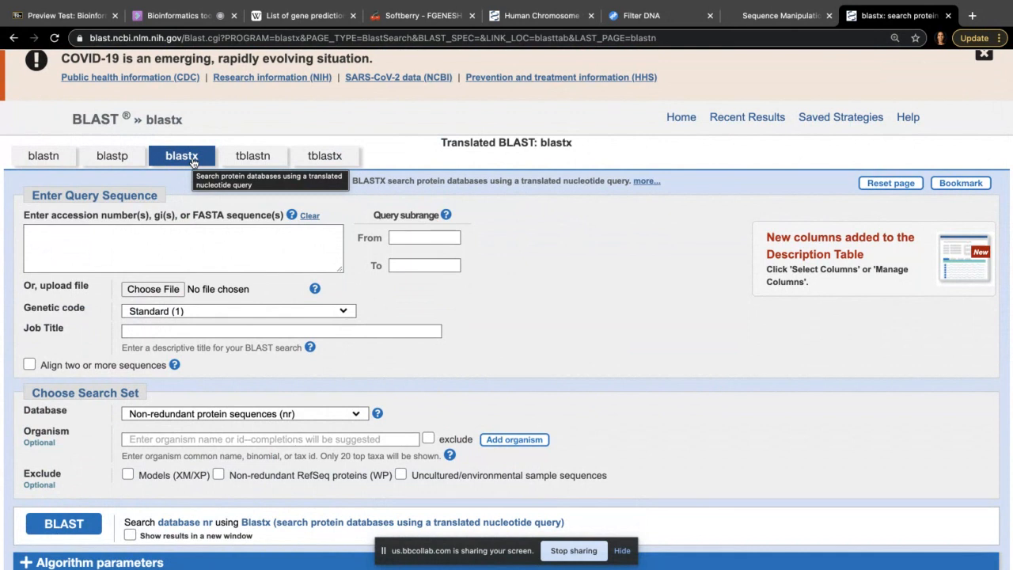
pyautogui.click(114, 255)
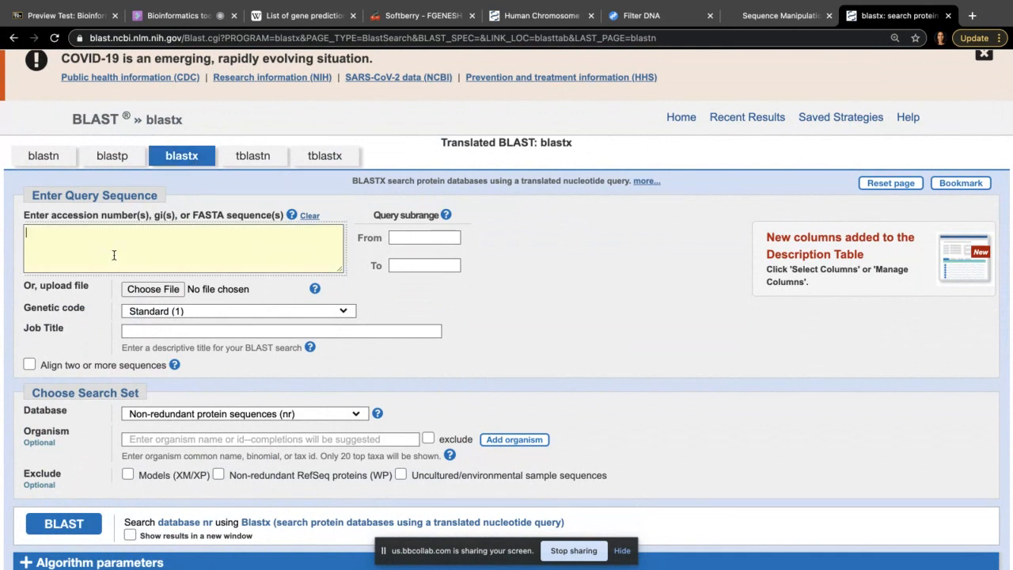
pyautogui.press('super+v')
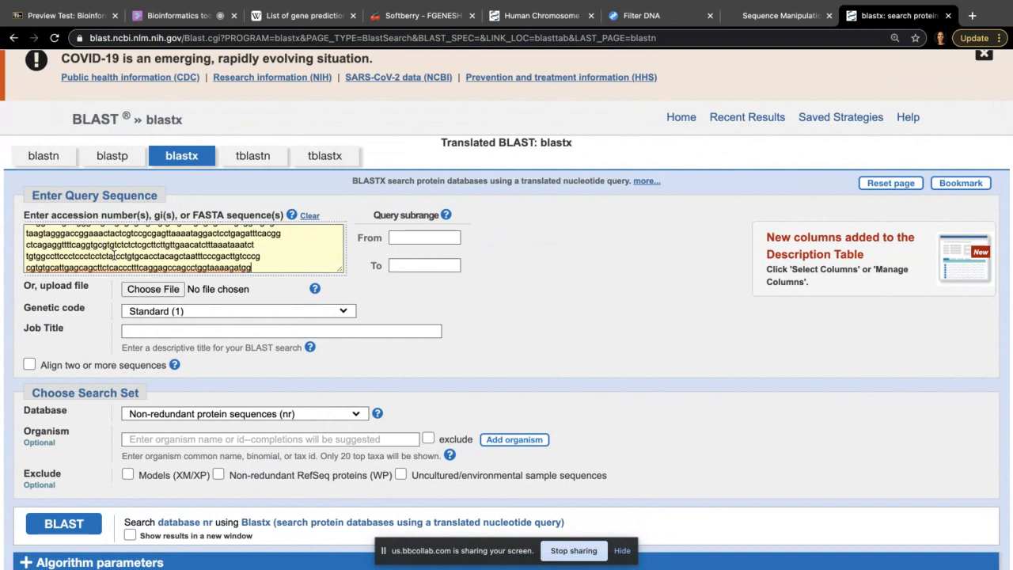
pyautogui.scroll(-2, 420, 348)
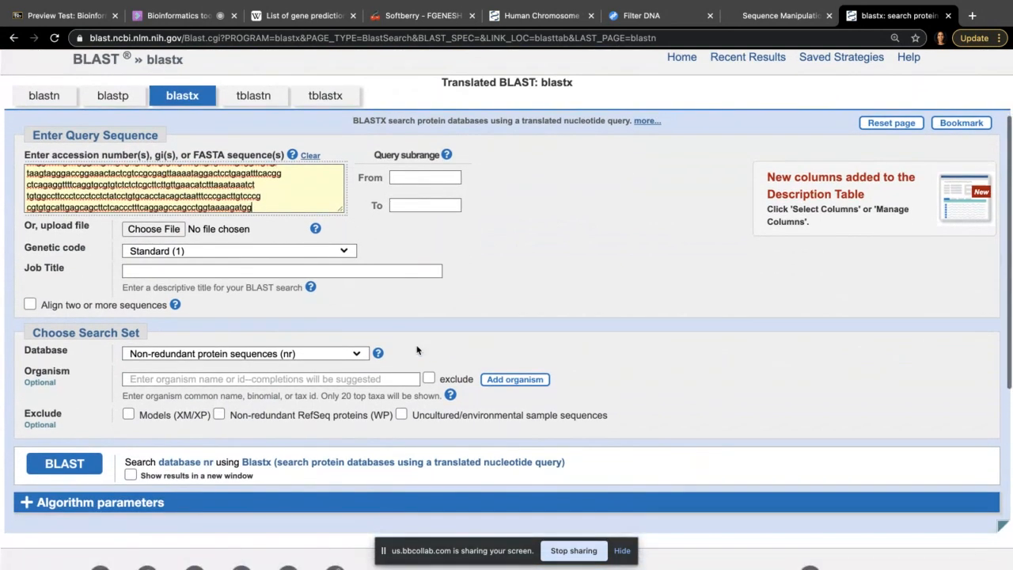
pyautogui.click(263, 354)
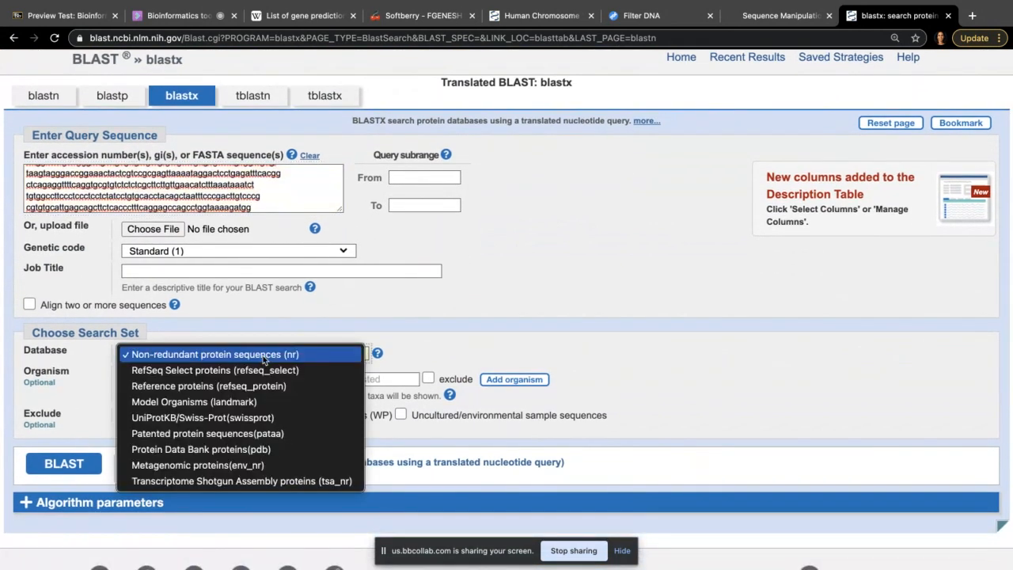
pyautogui.click(467, 310)
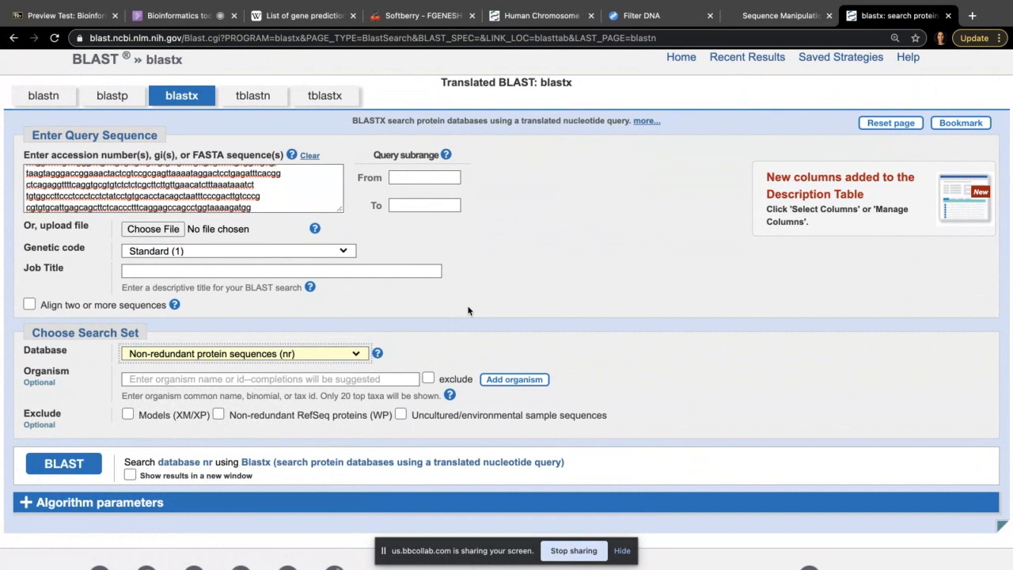
pyautogui.click(64, 464)
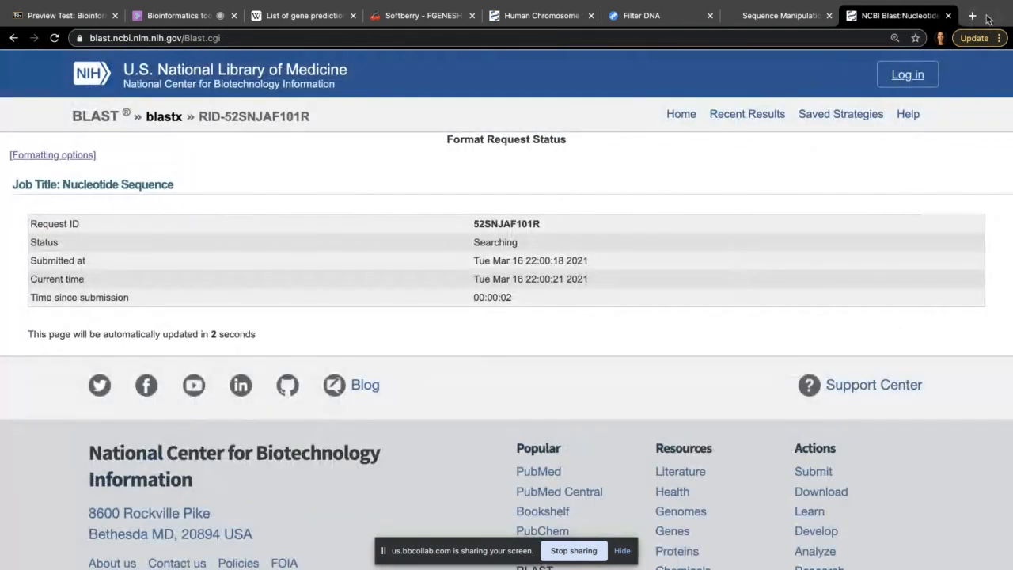
# Step: Load the blastn page in a new tab and paste the nucleotide sequence as query
pyautogui.click(972, 16)
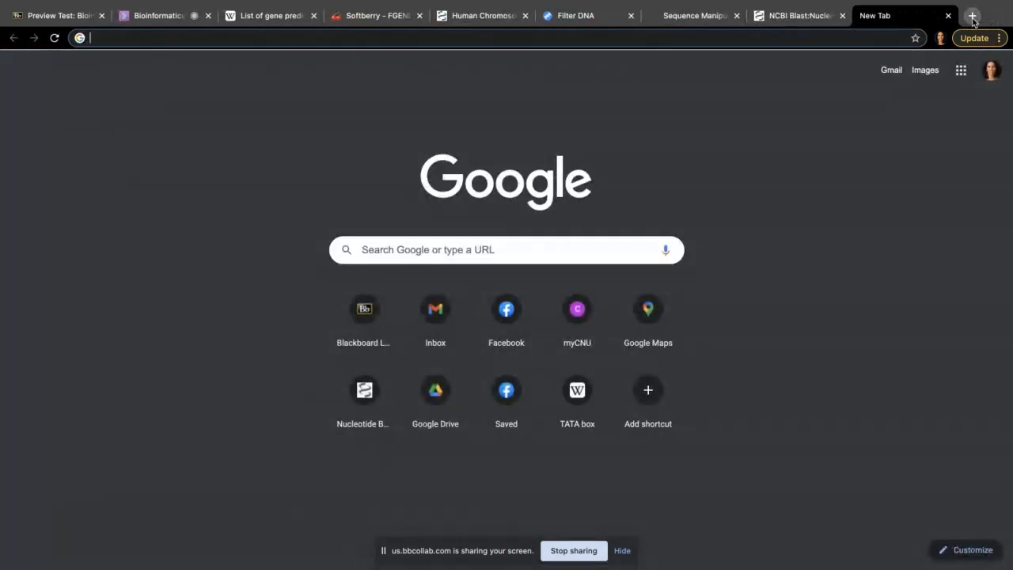
pyautogui.write('blast')
pyautogui.press('Return')
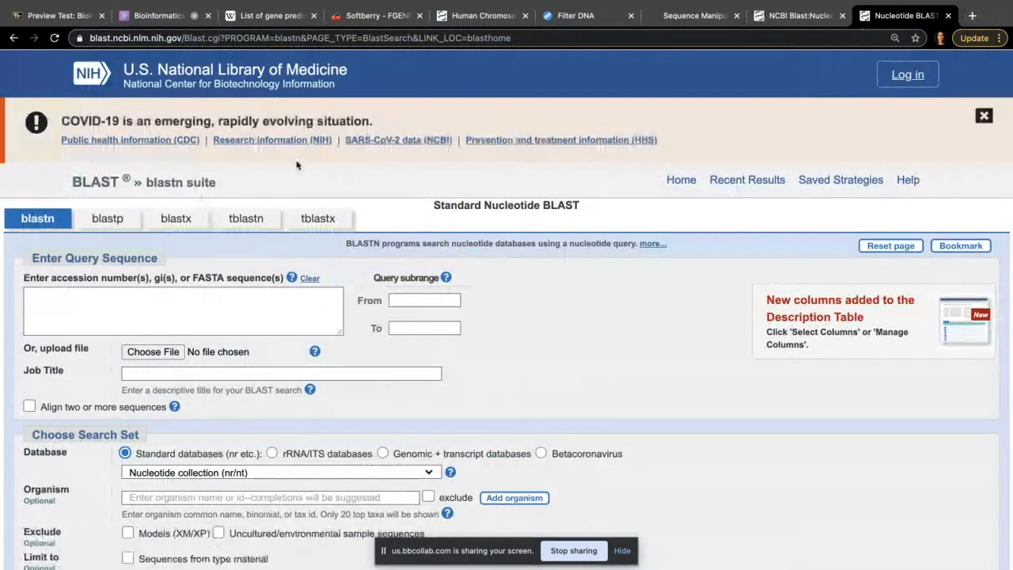
pyautogui.click(114, 306)
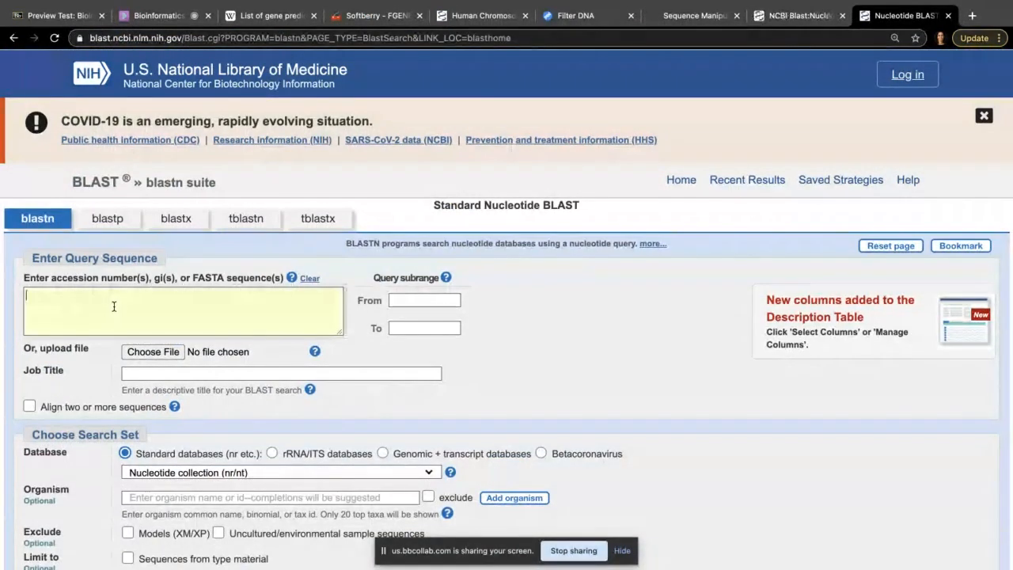
pyautogui.hotkey('ctrl', 'v')
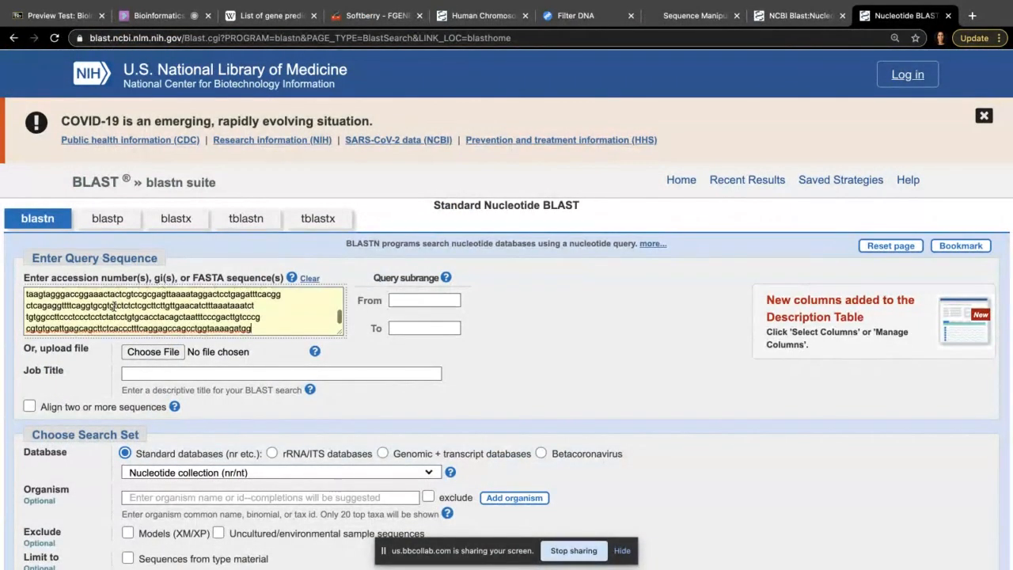
# Step: Re-paste the full long cosmid sequence into the query box and check its text
pyautogui.scroll(-1, 522, 377)
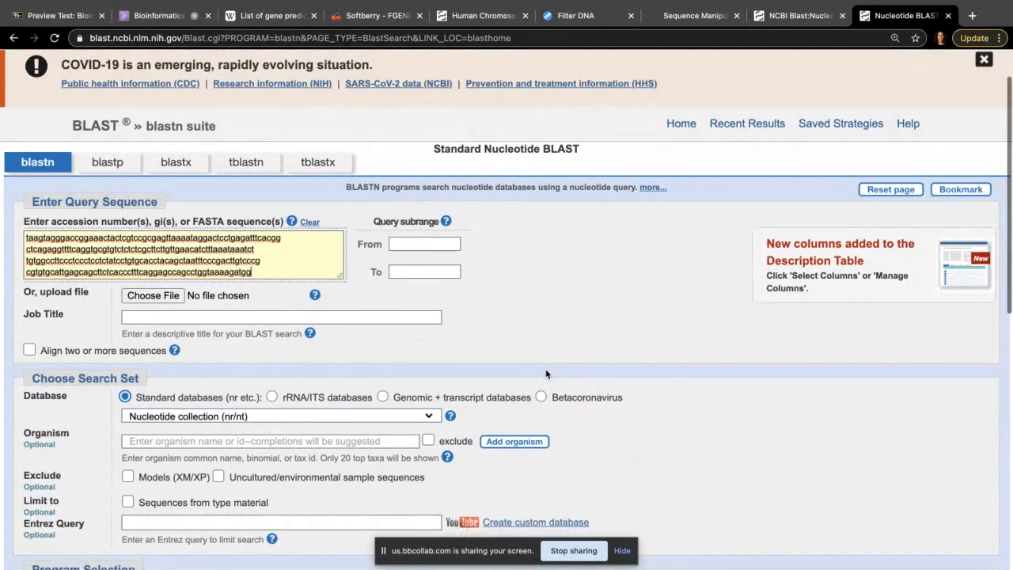
pyautogui.scroll(-1, 546, 374)
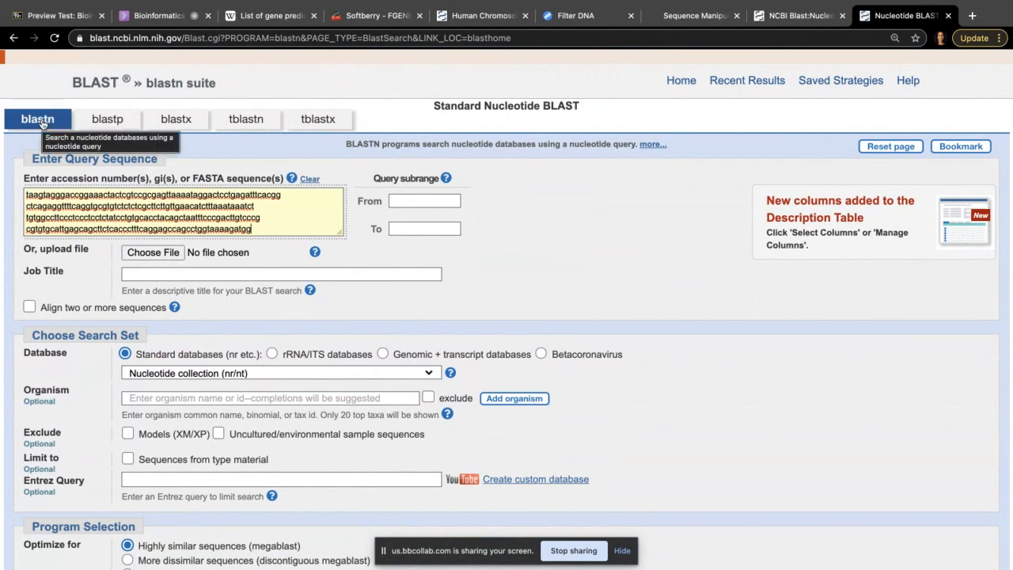
pyautogui.click(77, 219)
pyautogui.hotkey('ctrl', 'v')
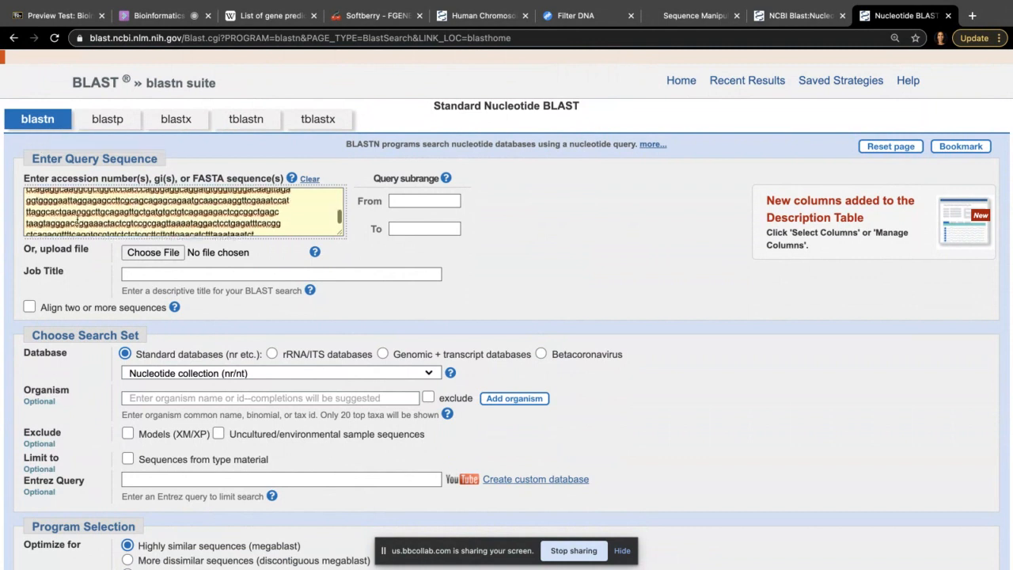
pyautogui.scroll(1, 78, 220)
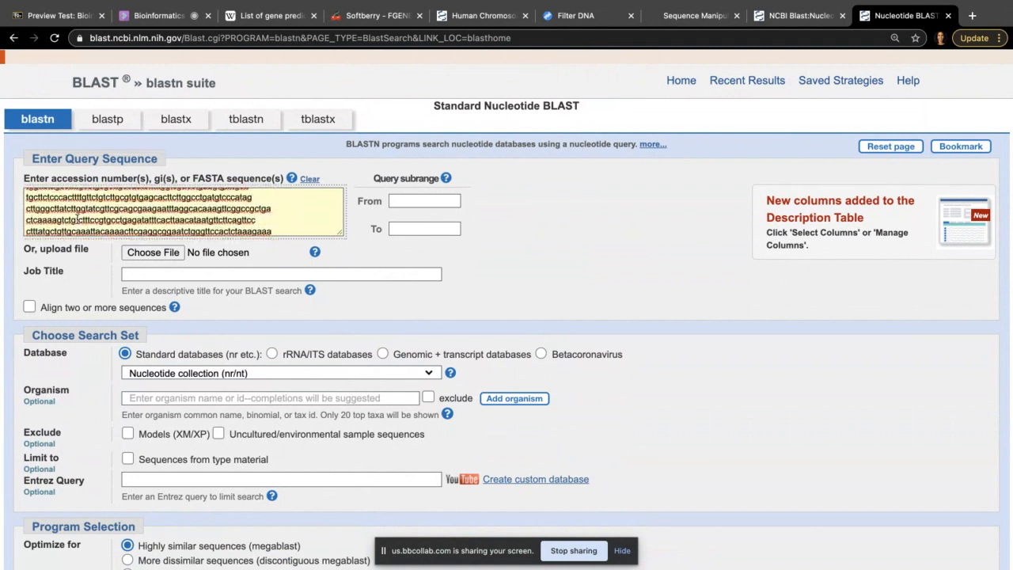
pyautogui.scroll(-2, 77, 220)
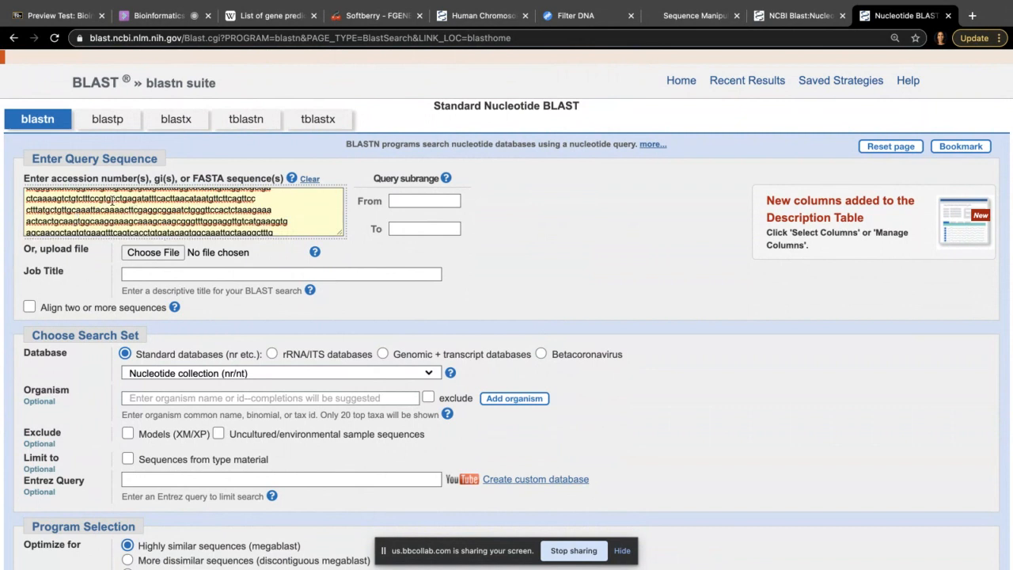
pyautogui.moveTo(124, 204); pyautogui.dragTo(193, 232)
pyautogui.click(246, 217)
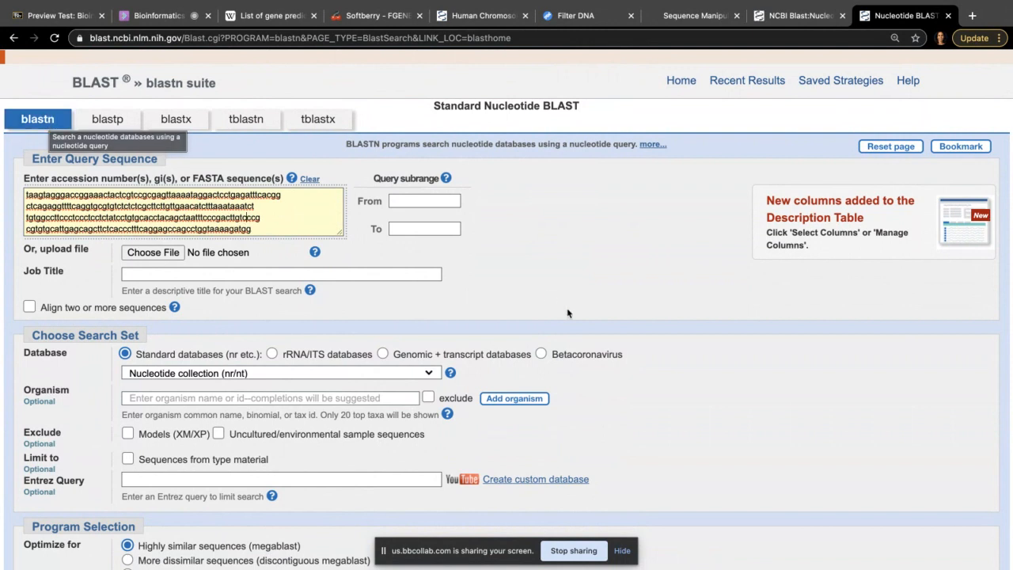
# Step: Submit the blastn search against the Reference RNA sequences (refseq_rna) database
pyautogui.click(547, 297)
pyautogui.scroll(-1, 547, 297)
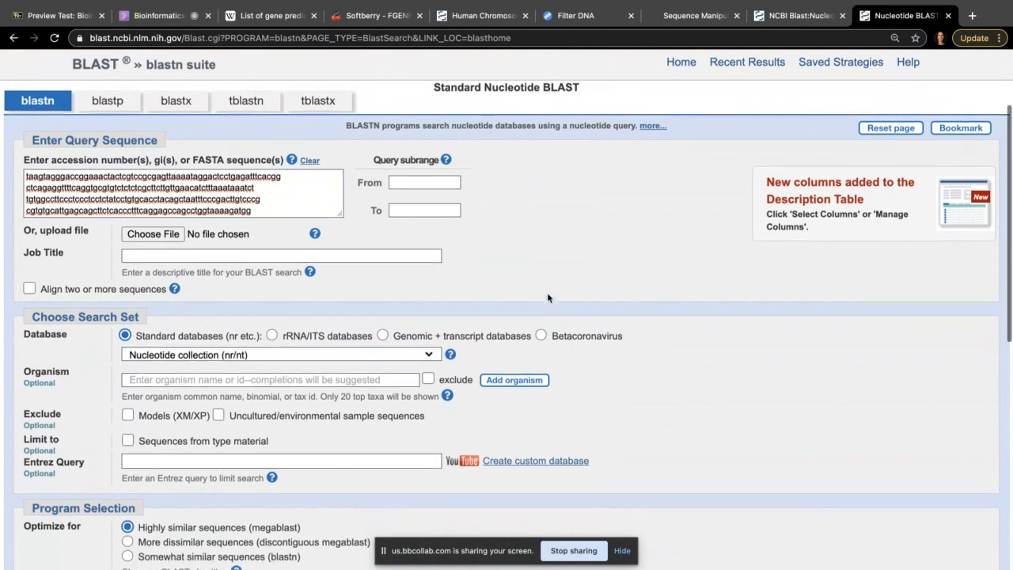
pyautogui.doubleClick(167, 175)
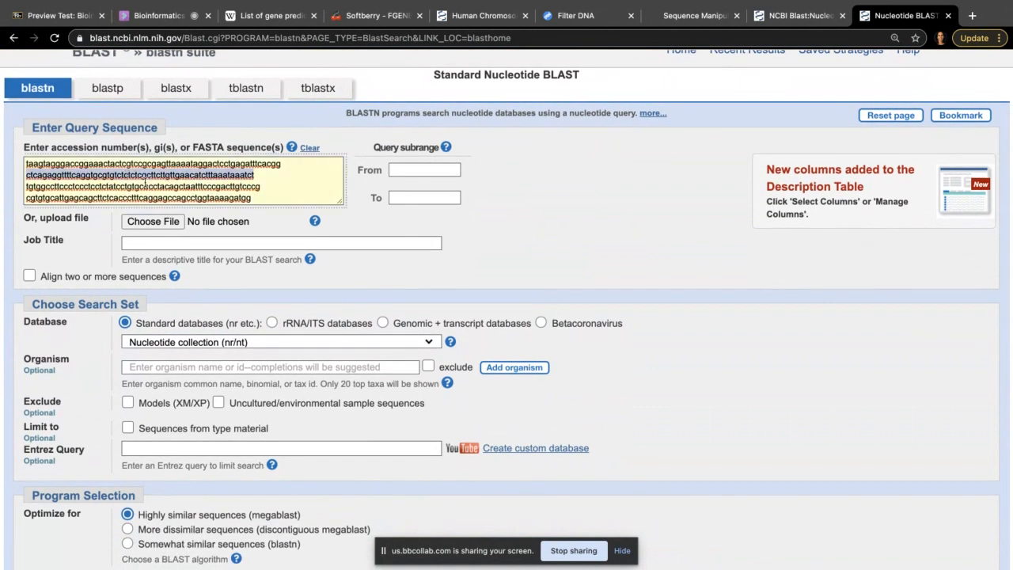
pyautogui.click(149, 183)
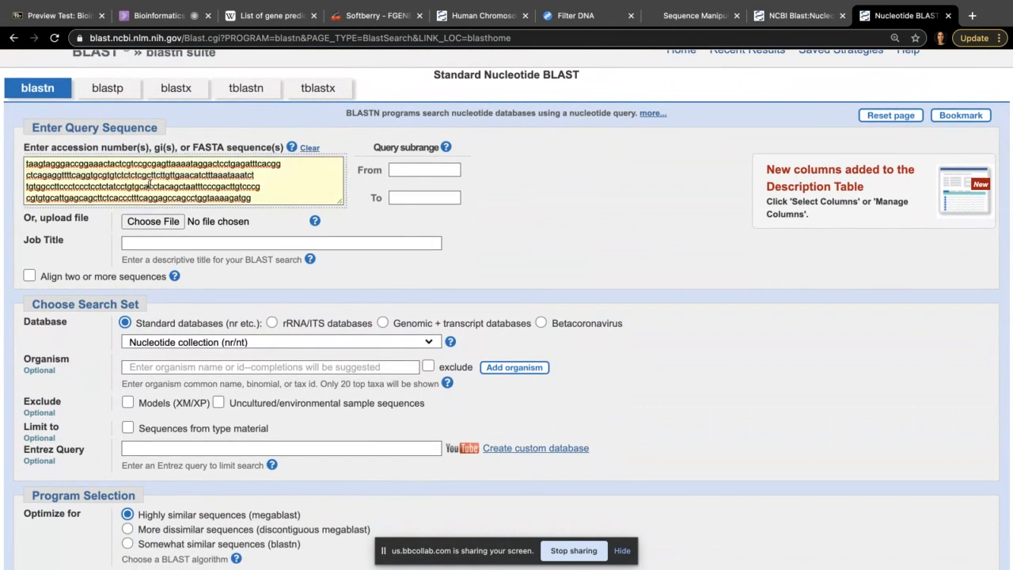
pyautogui.click(319, 339)
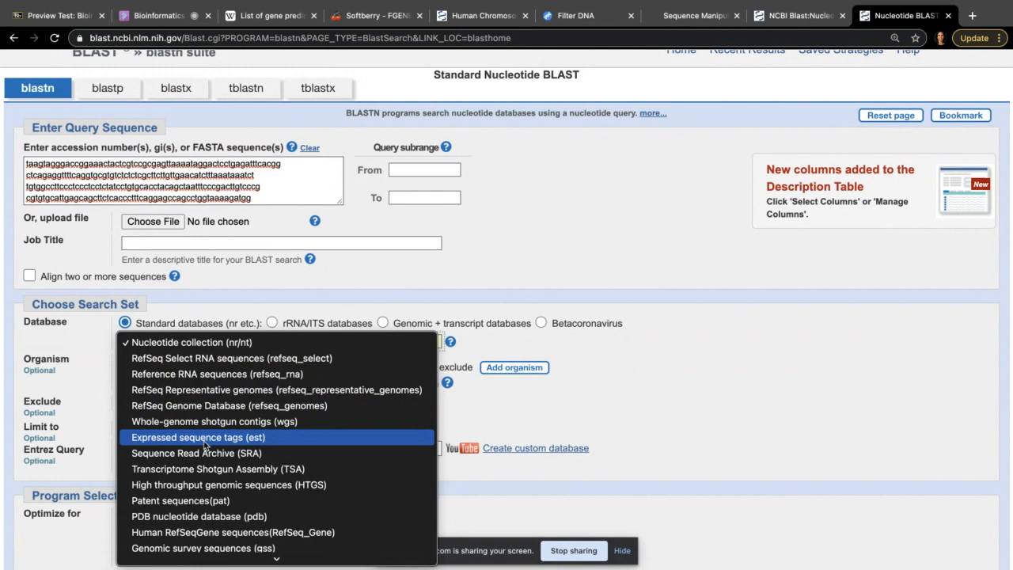
pyautogui.click(242, 376)
pyautogui.scroll(-2, 33, 394)
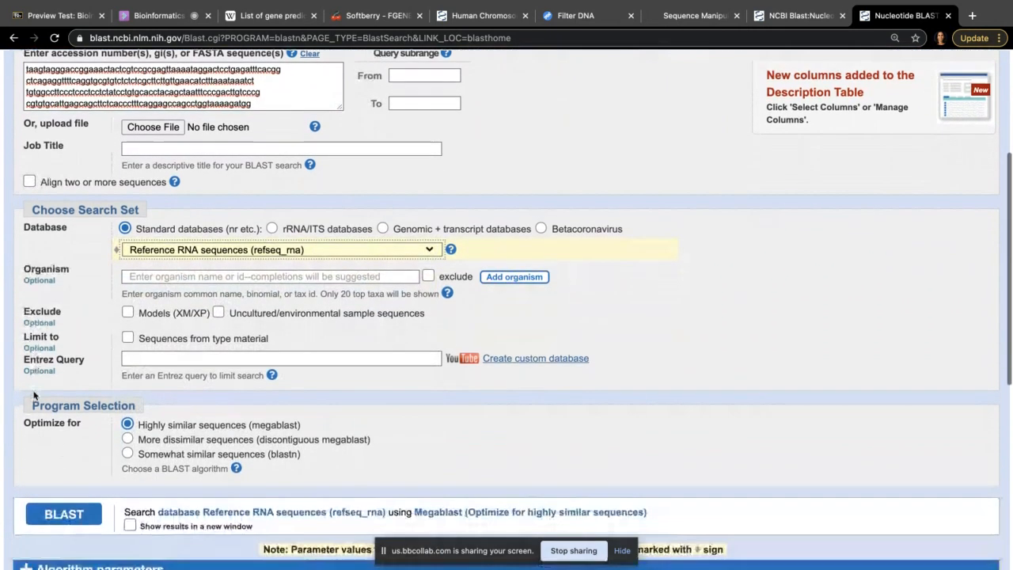
pyautogui.click(59, 515)
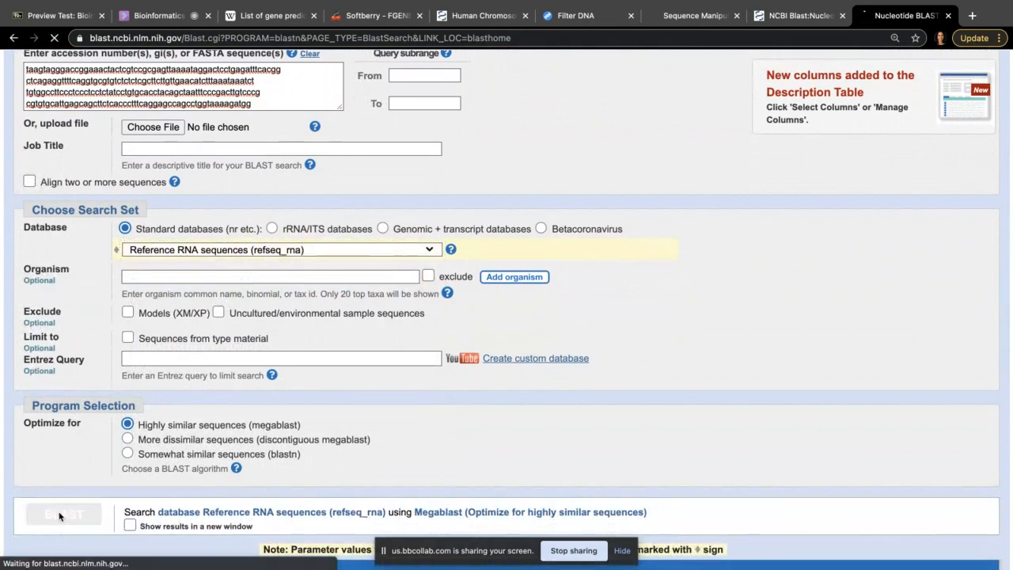
# Step: Load a fresh Standard Nucleotide BLAST page in a new tab
pyautogui.click(973, 16)
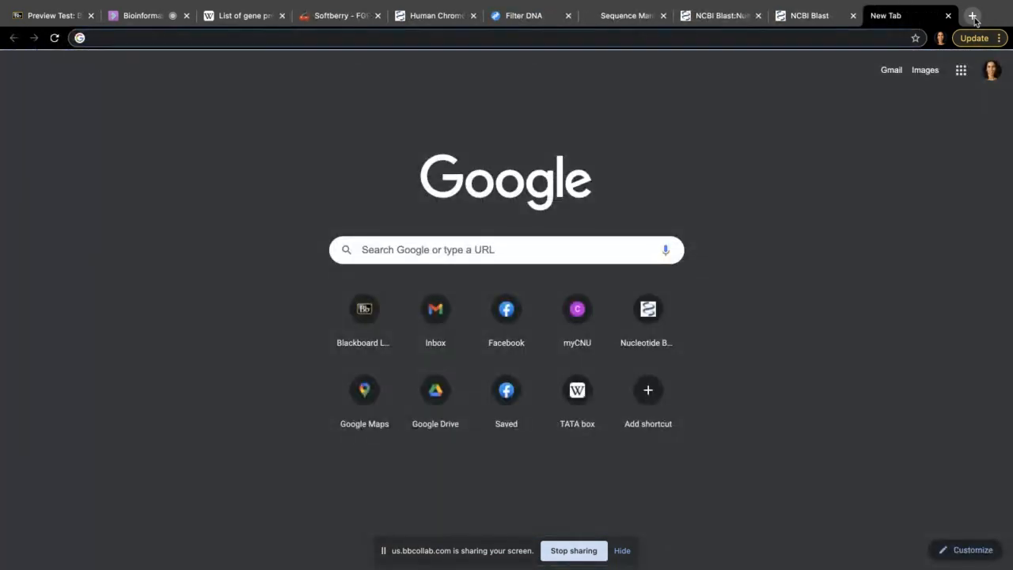
pyautogui.write('blas')
pyautogui.press('Return')
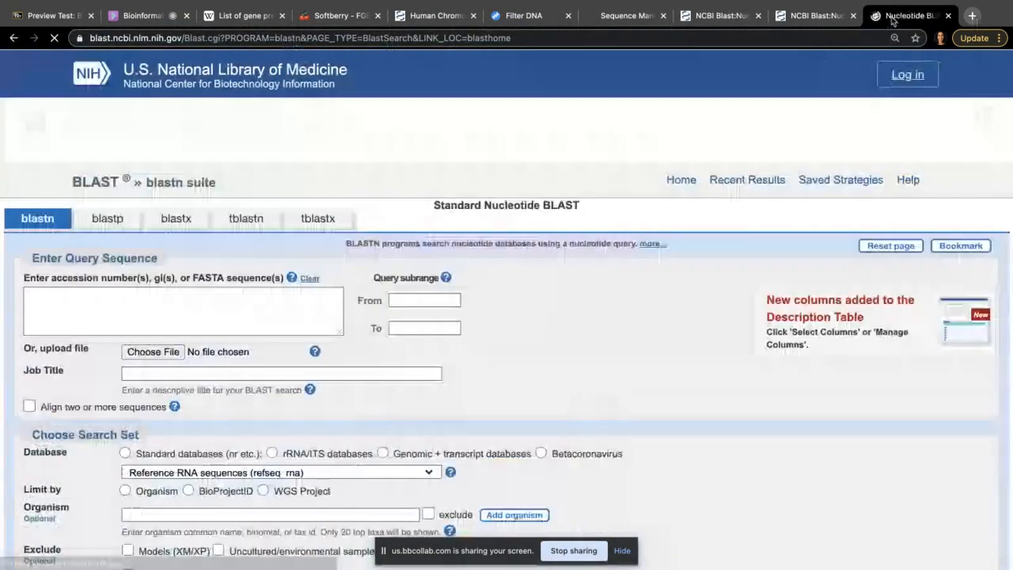
# Step: Paste the cosmid sequence, choose Expressed sequence tags (est), and submit the blastn search
pyautogui.click(228, 317)
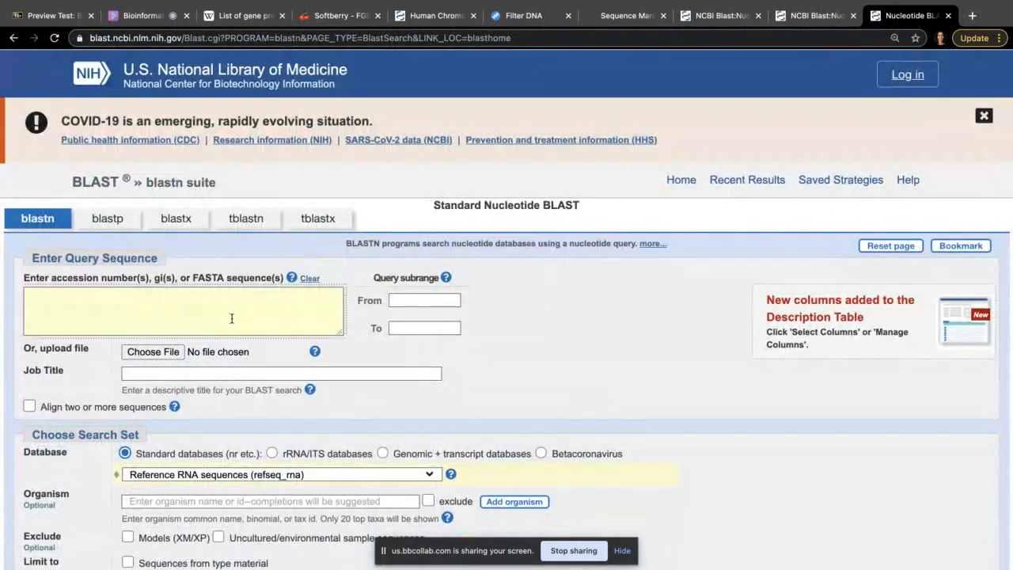
pyautogui.hotkey('ctrl', 'v')
pyautogui.scroll(-4, 293, 317)
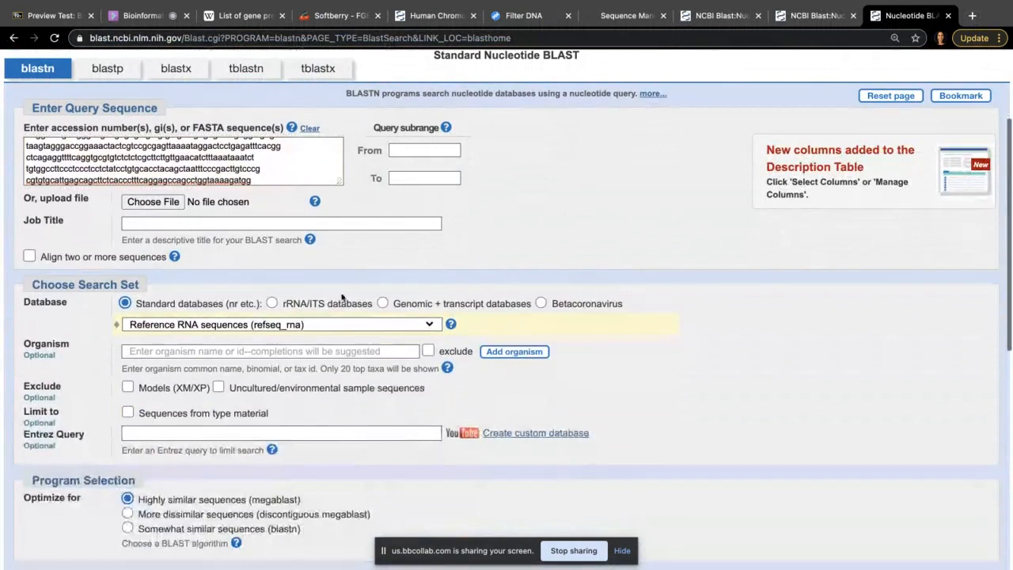
pyautogui.click(307, 324)
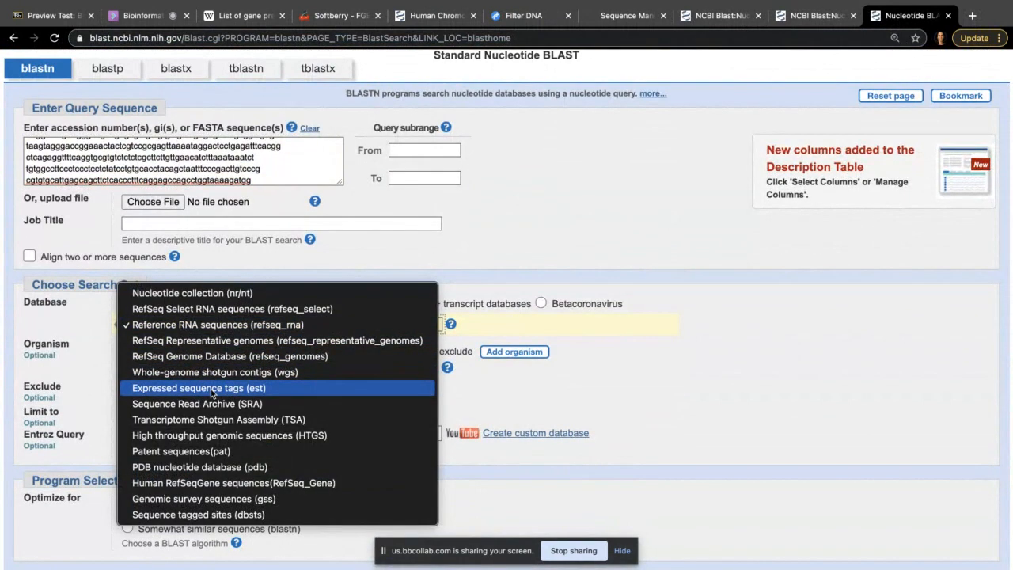
pyautogui.click(211, 389)
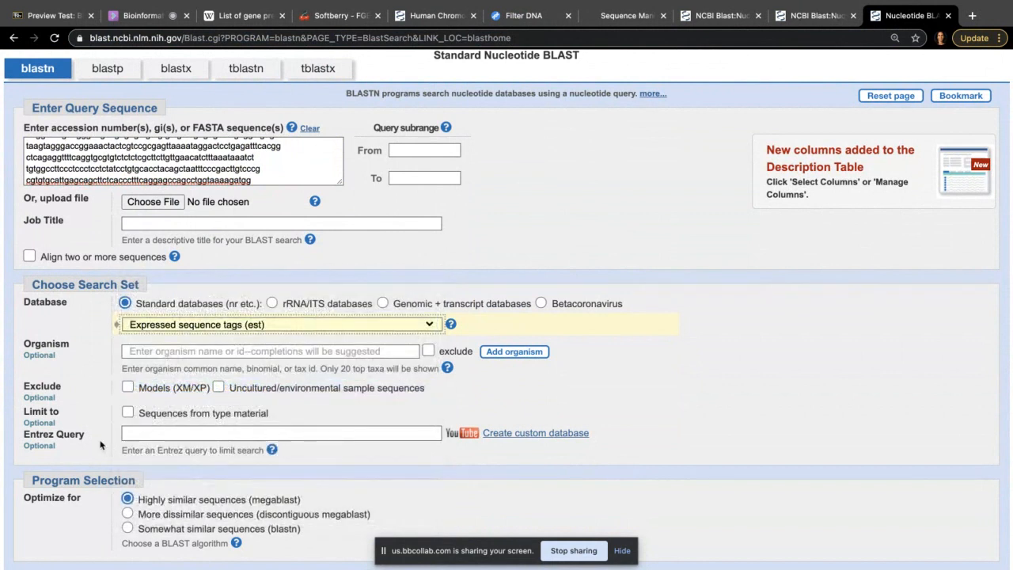
pyautogui.scroll(-2, 107, 448)
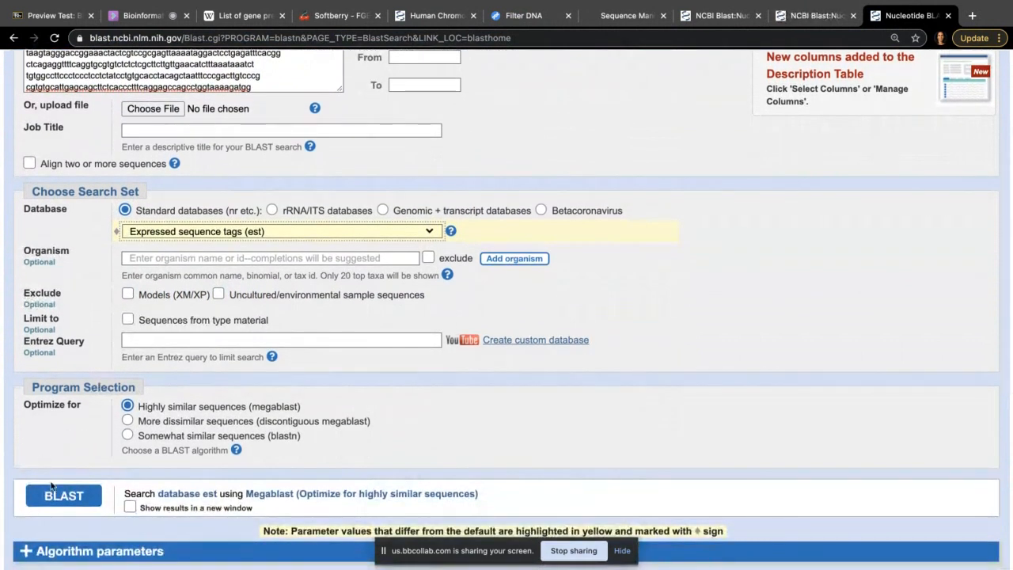
pyautogui.click(57, 496)
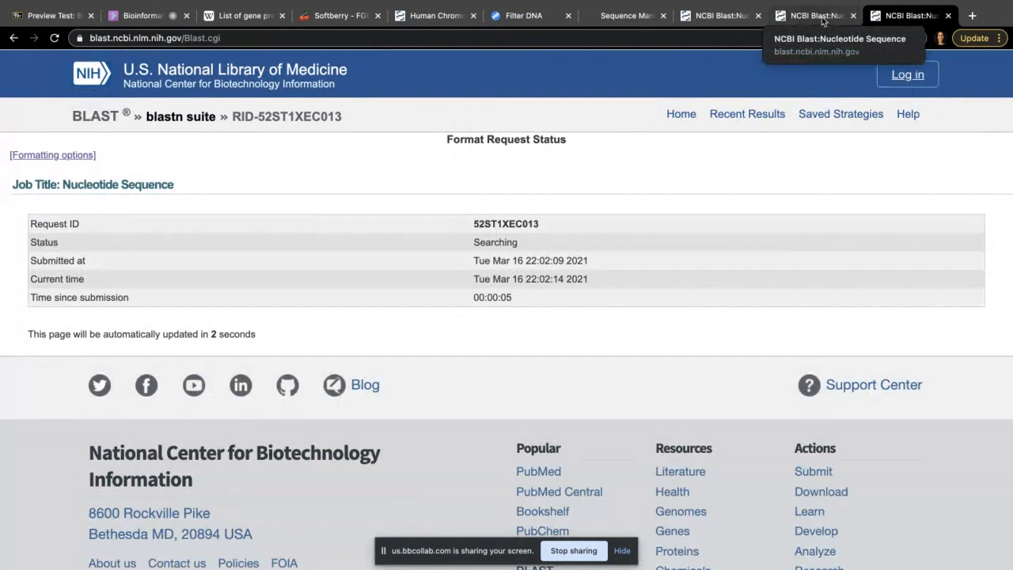
# Step: Check the blastx and refseq_rna job tabs, ending on the finished est results
pyautogui.click(818, 18)
pyautogui.click(731, 17)
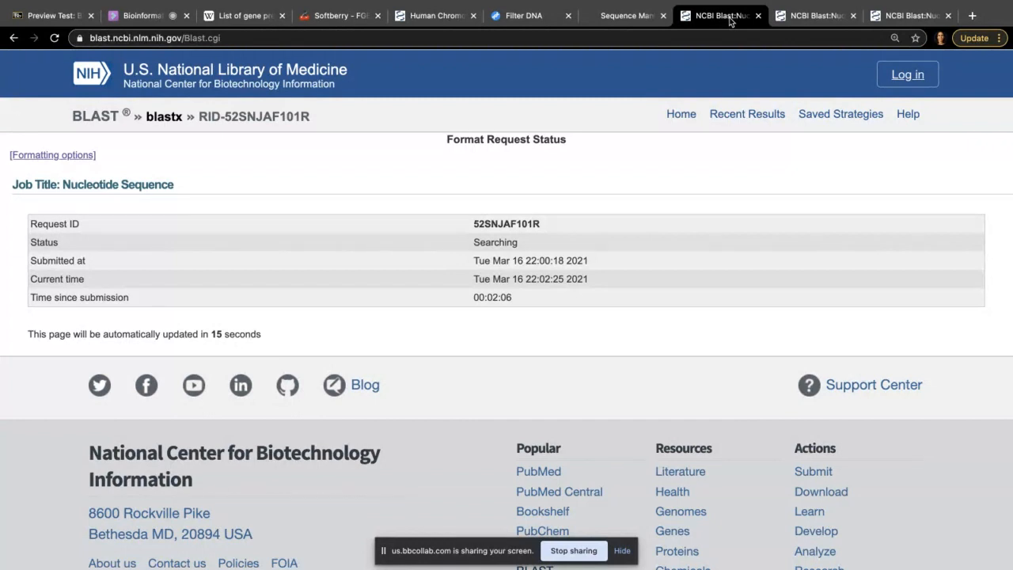
pyautogui.click(820, 23)
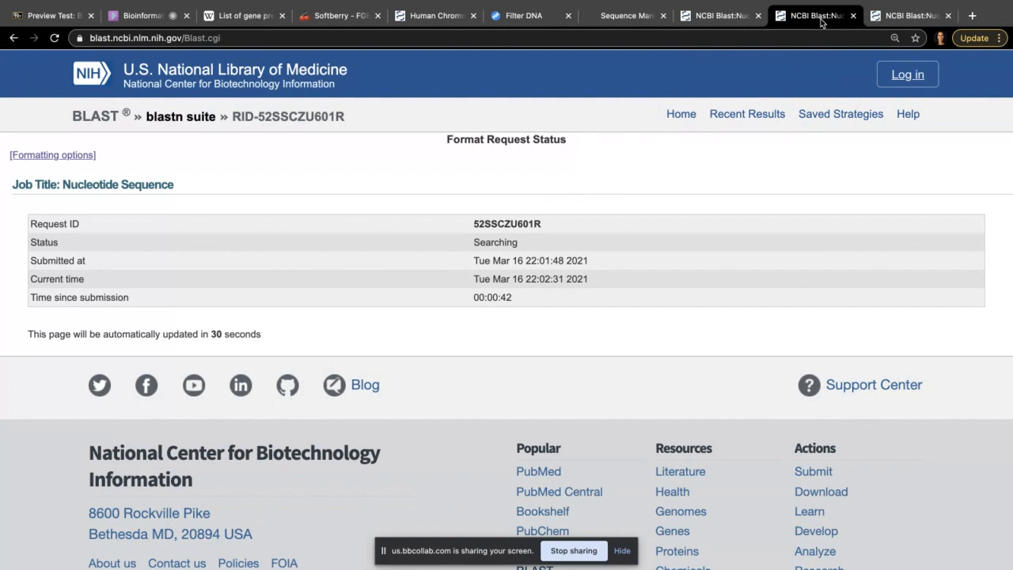
pyautogui.click(908, 19)
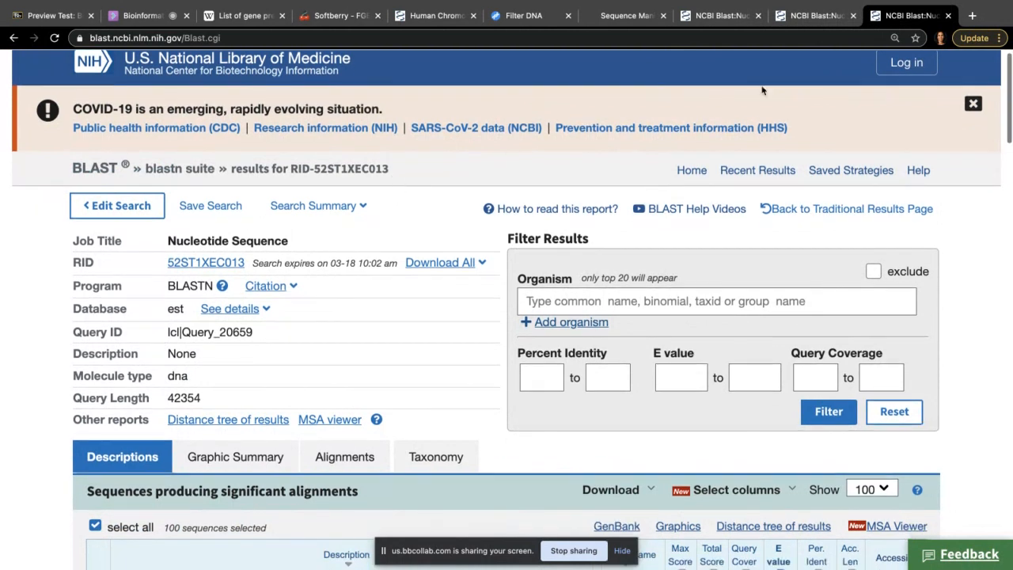
# Step: Recheck the pending job, then scroll the est Descriptions and open the AY032615 alignment
pyautogui.click(815, 17)
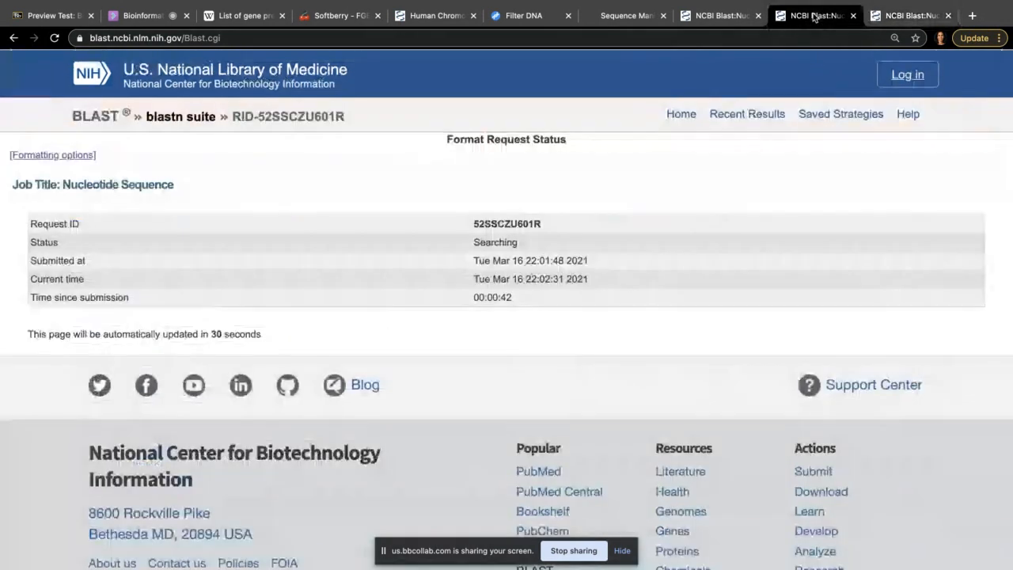
pyautogui.click(903, 17)
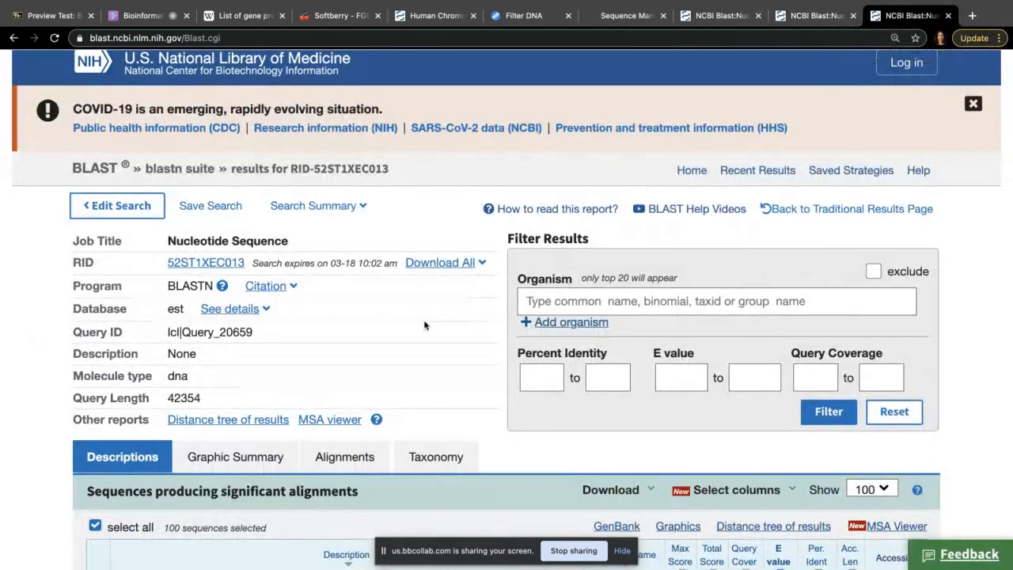
pyautogui.scroll(-3, 424, 325)
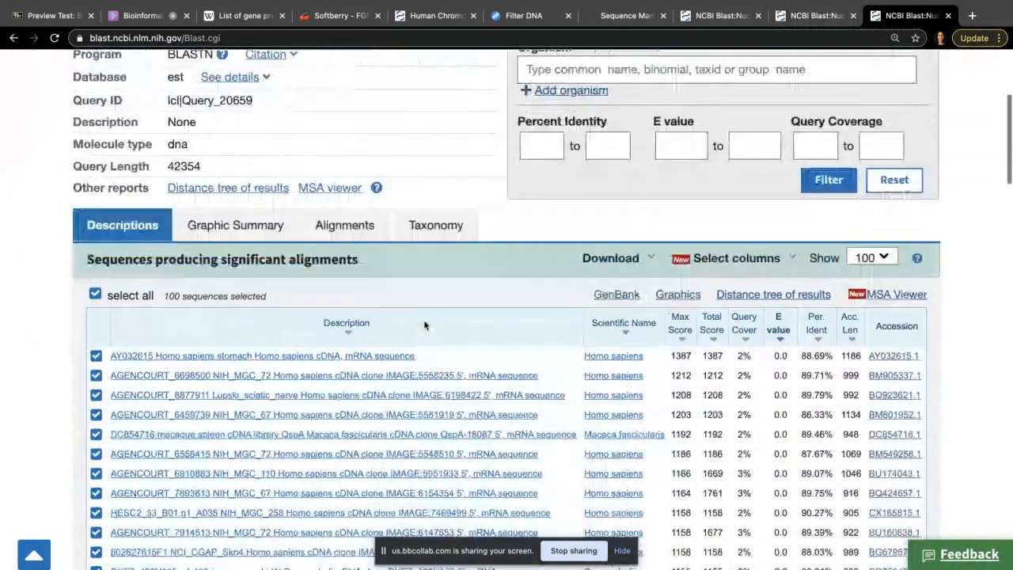
pyautogui.scroll(-2, 424, 325)
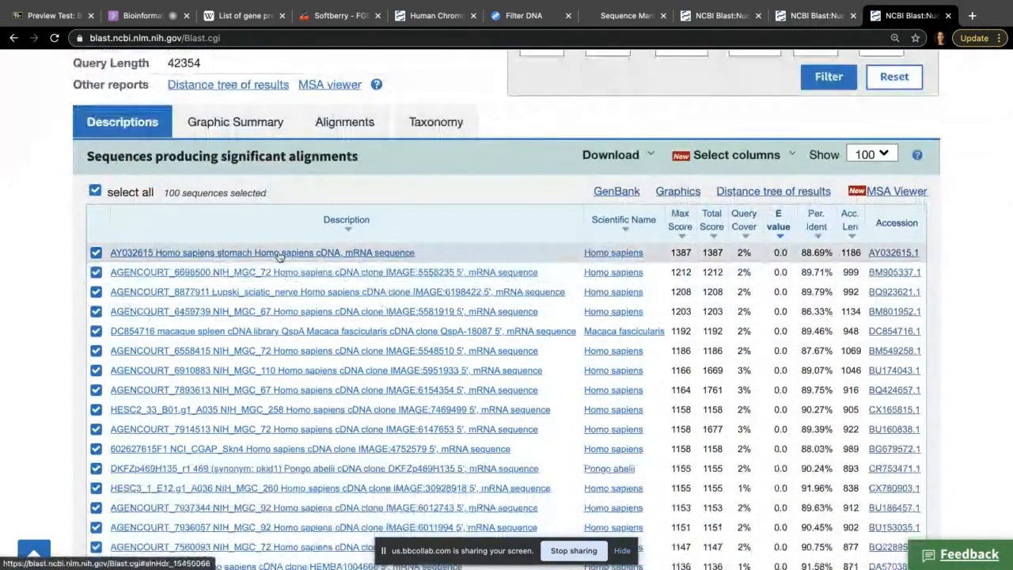
pyautogui.click(376, 253)
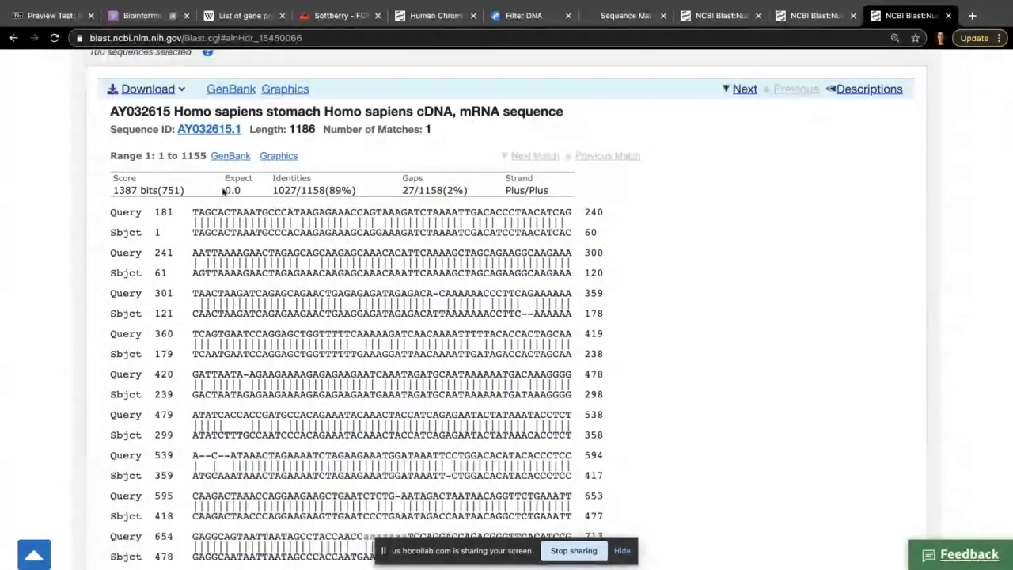
# Step: Note AY032615's Expect 0.0, 89% identities, query start 181 and Plus/Plus strand
pyautogui.moveTo(224, 191); pyautogui.dragTo(244, 194)
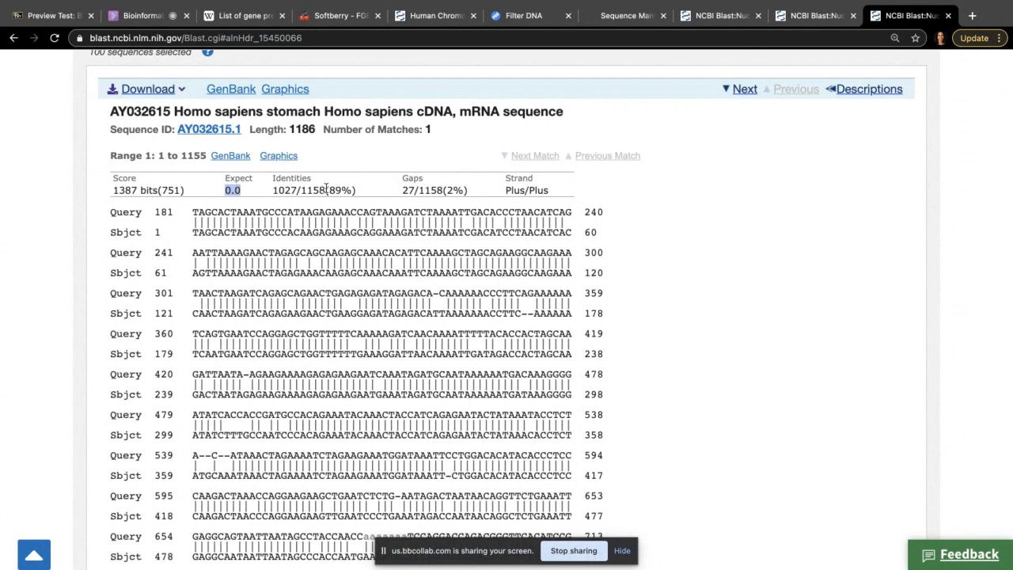
pyautogui.moveTo(329, 191); pyautogui.dragTo(352, 190)
pyautogui.moveTo(224, 190); pyautogui.dragTo(241, 191)
pyautogui.scroll(-1, 170, 247)
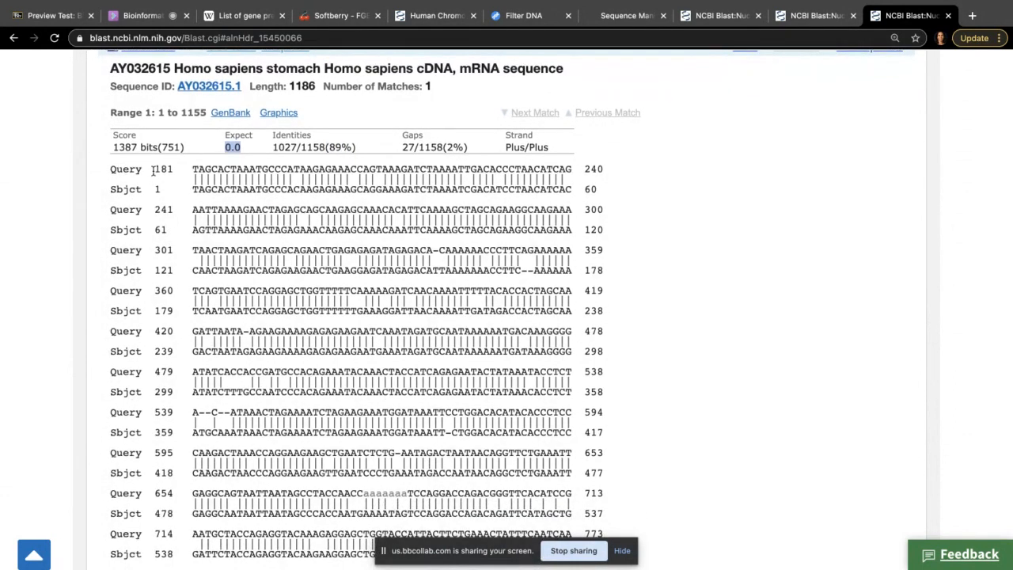
pyautogui.moveTo(152, 170); pyautogui.dragTo(173, 170)
pyautogui.moveTo(503, 151); pyautogui.dragTo(550, 156)
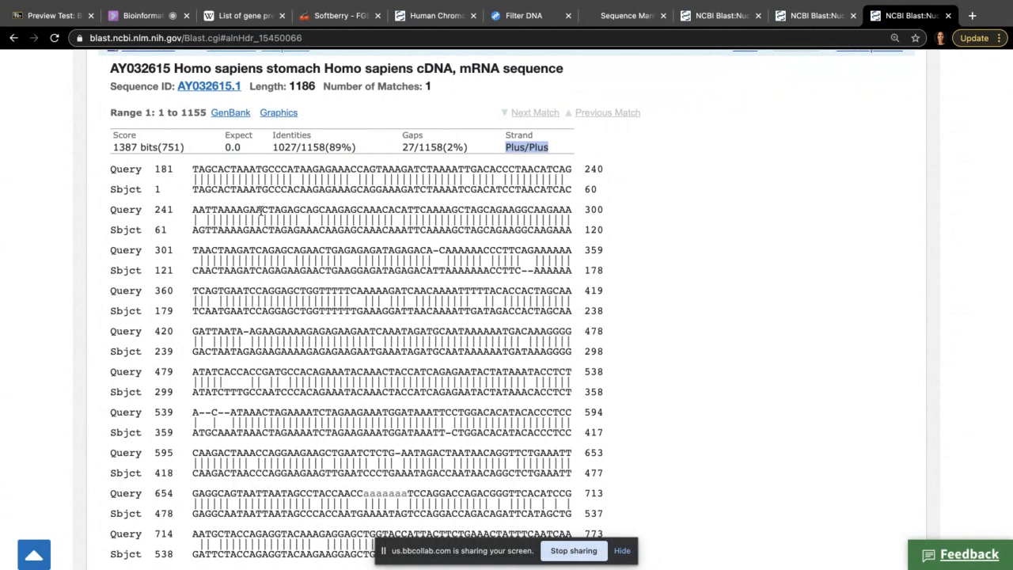
# Step: Inspect the next hit BM905337.1 (query start 1754, mRNA), then switch to refseq_rna results
pyautogui.scroll(-1, 261, 210)
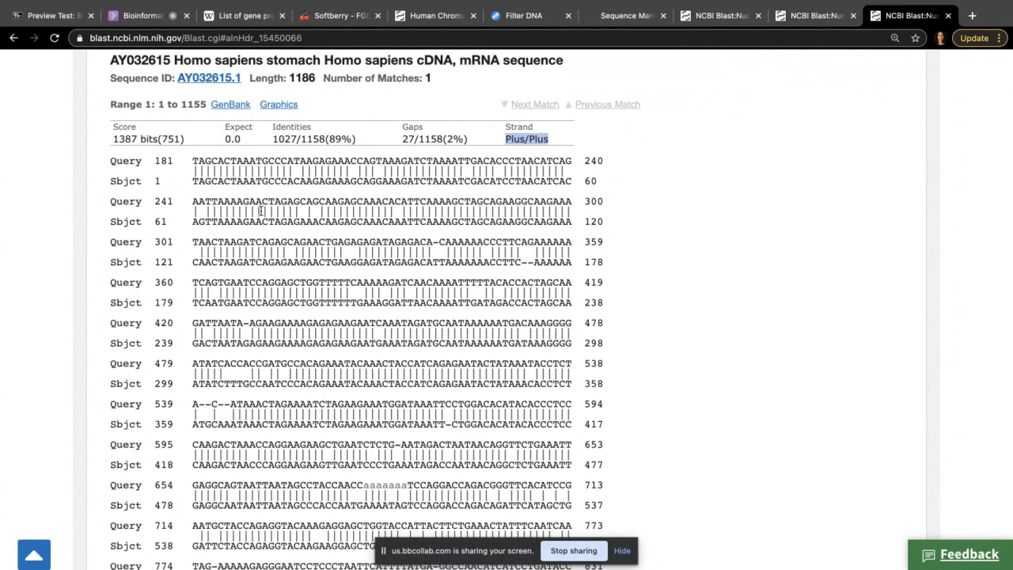
pyautogui.scroll(-5, 261, 210)
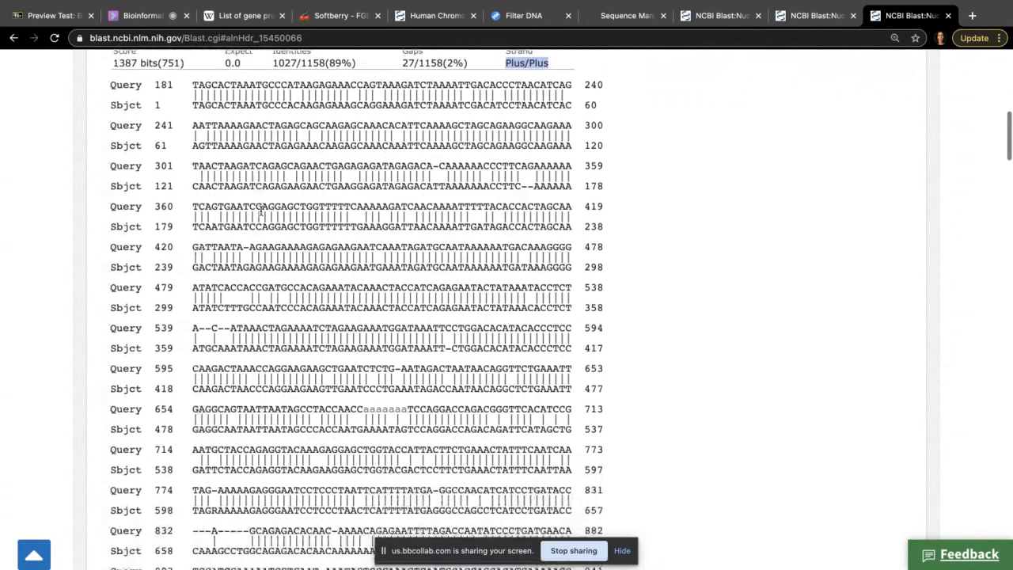
pyautogui.scroll(-12, 259, 212)
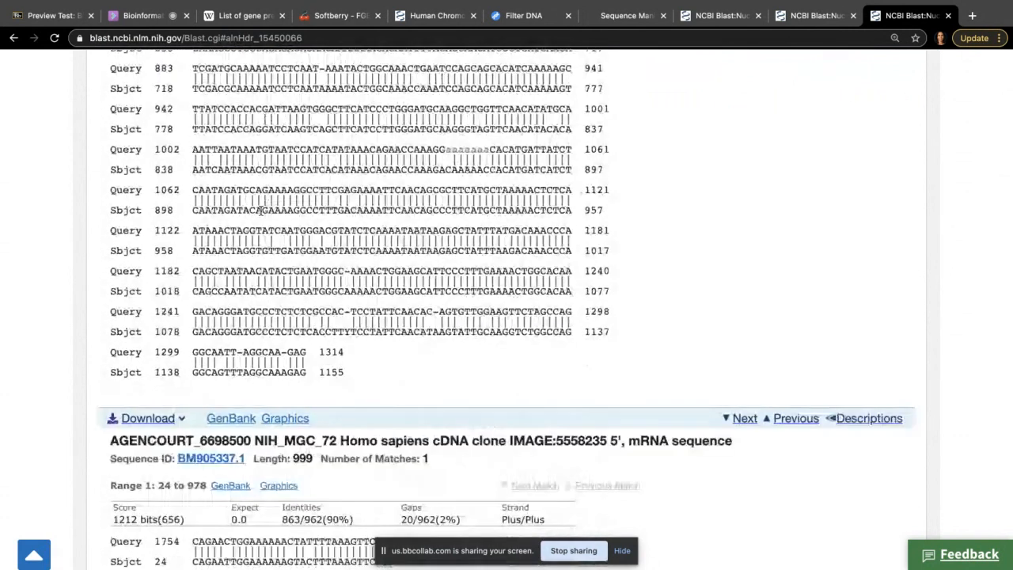
pyautogui.scroll(-5, 260, 210)
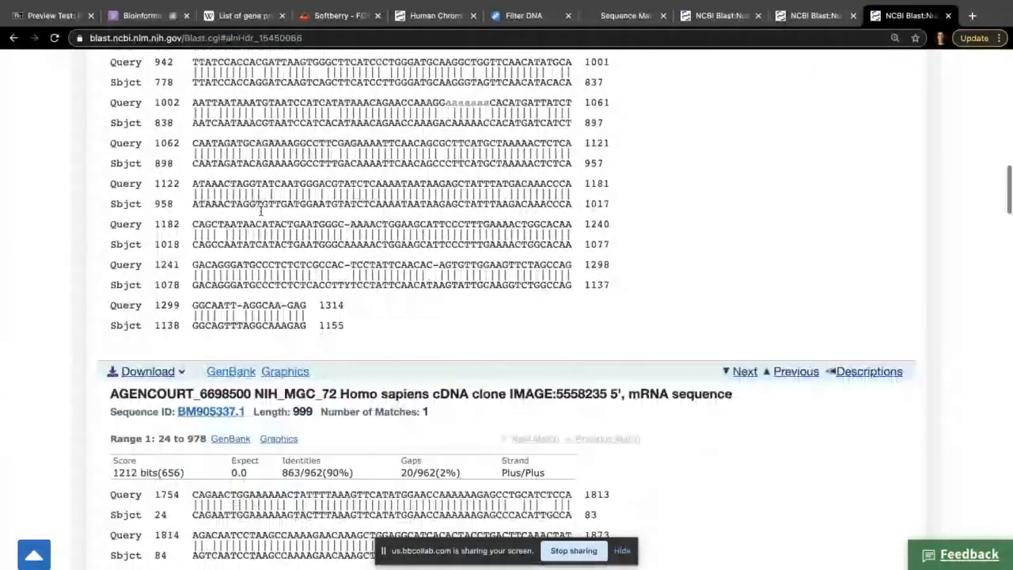
pyautogui.doubleClick(164, 367)
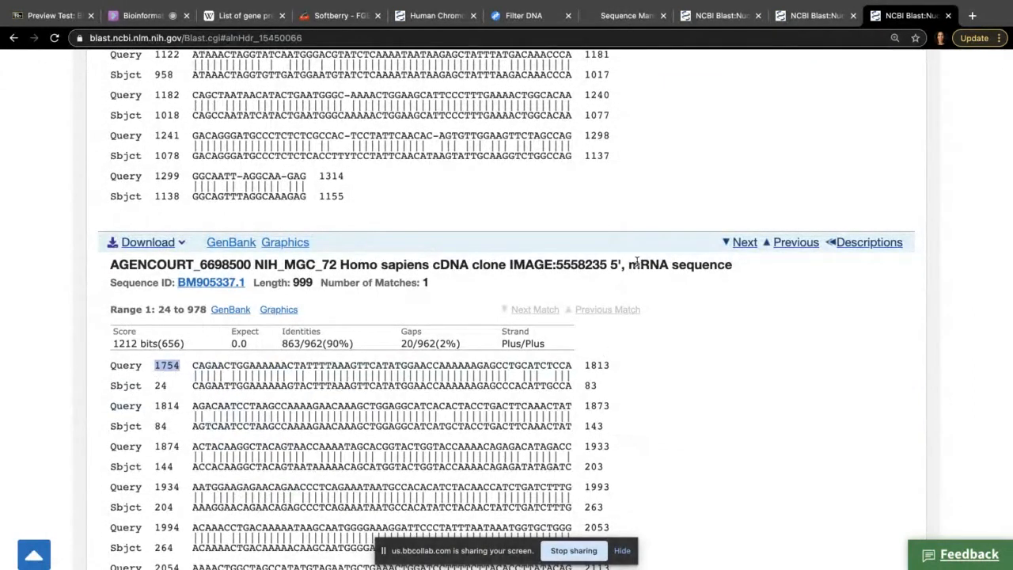
pyautogui.moveTo(631, 266); pyautogui.dragTo(723, 269)
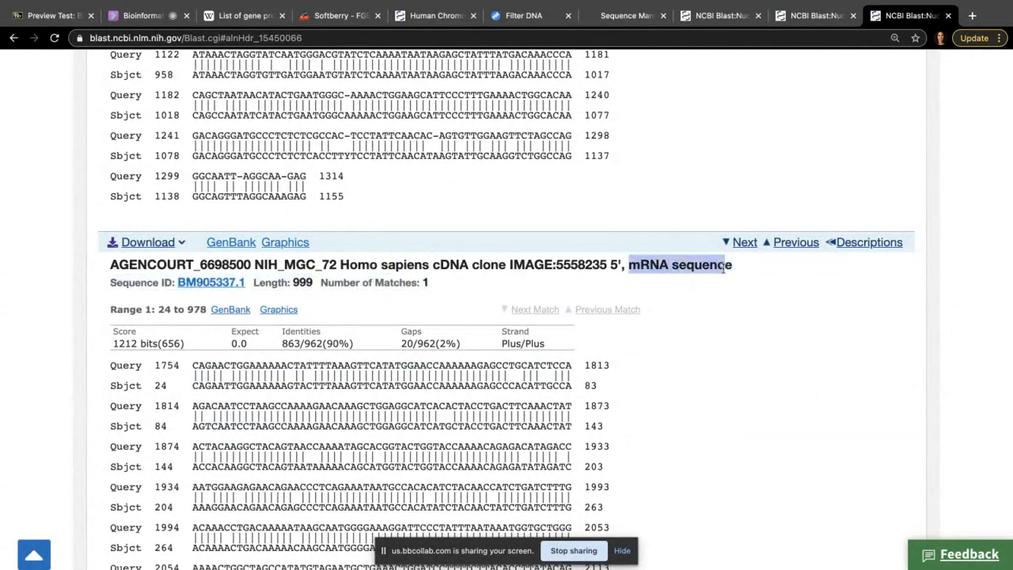
pyautogui.click(811, 17)
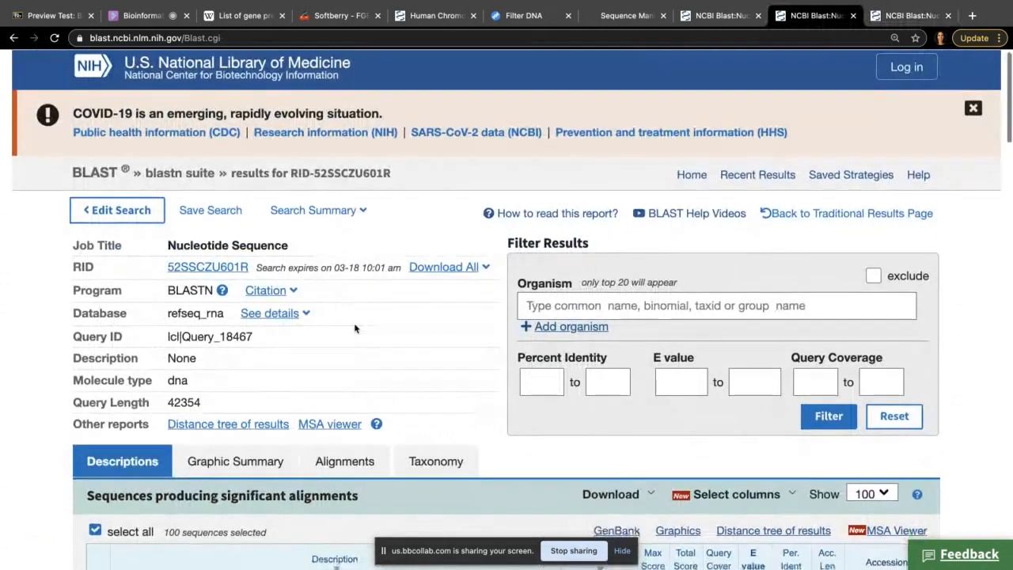
# Step: Scroll through the refseq_rna significant alignments, then open the failed blastx results
pyautogui.scroll(-3, 355, 328)
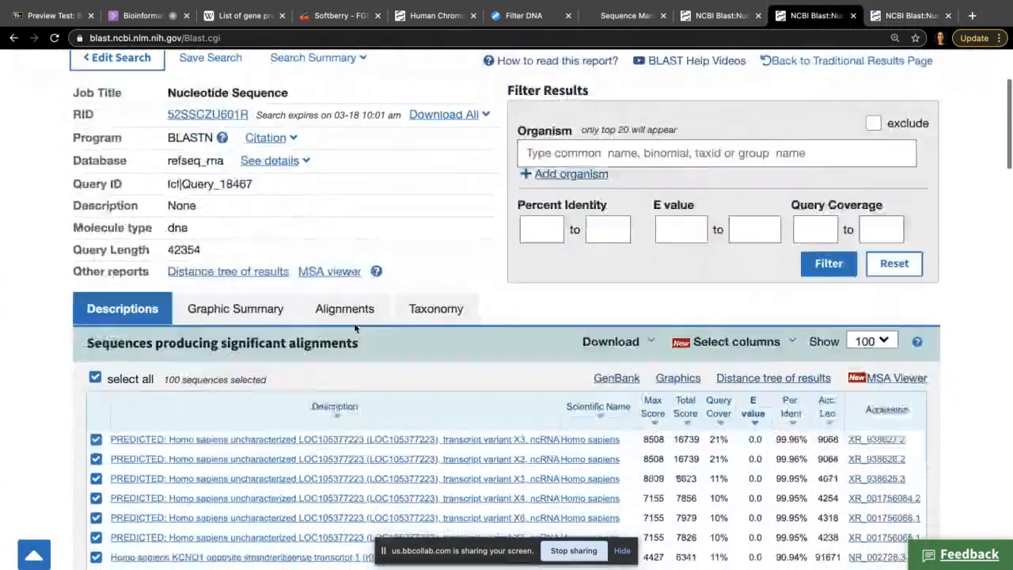
pyautogui.scroll(-5, 355, 328)
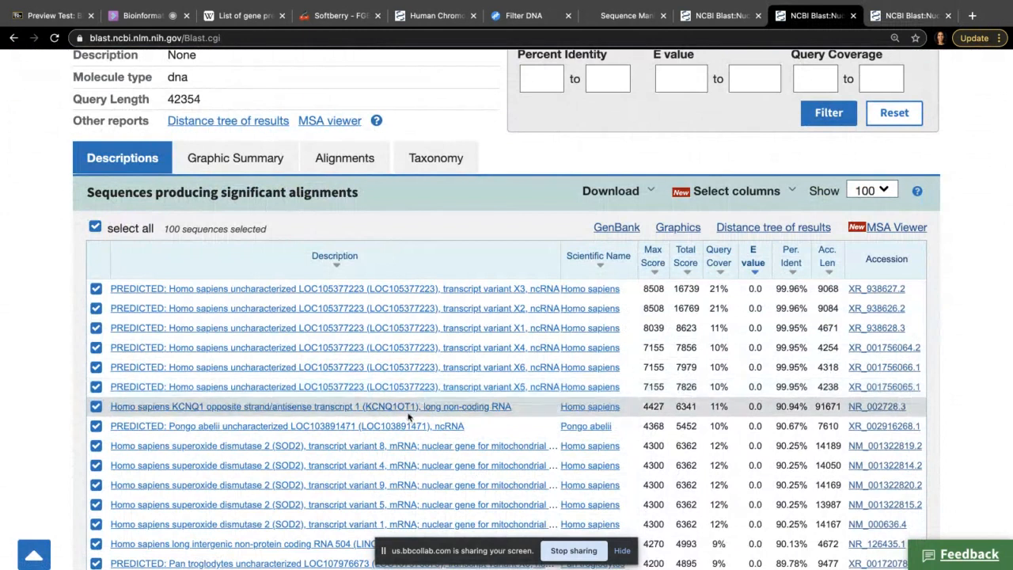
pyautogui.scroll(-2, 427, 403)
pyautogui.scroll(-3, 427, 417)
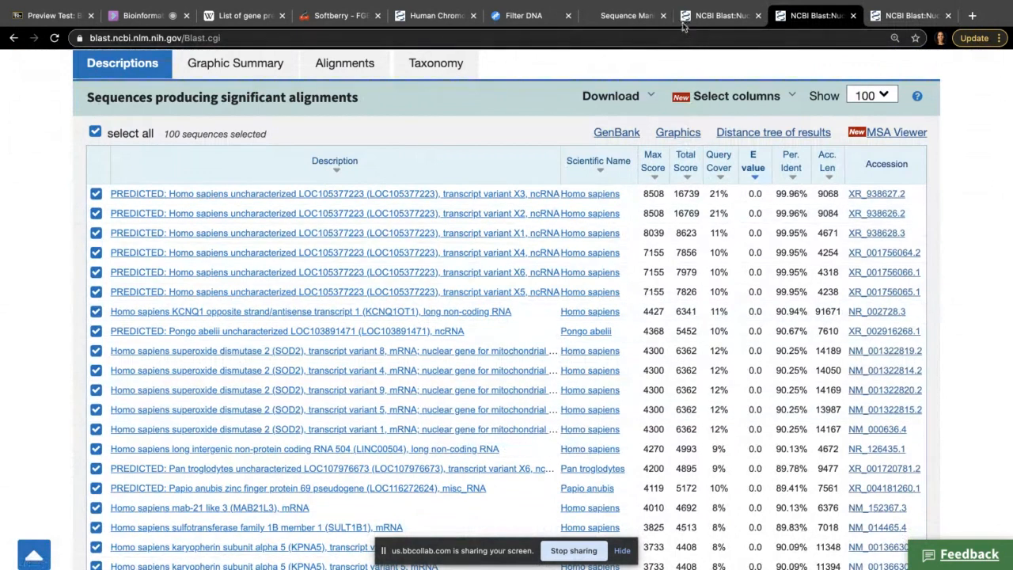
pyautogui.click(736, 19)
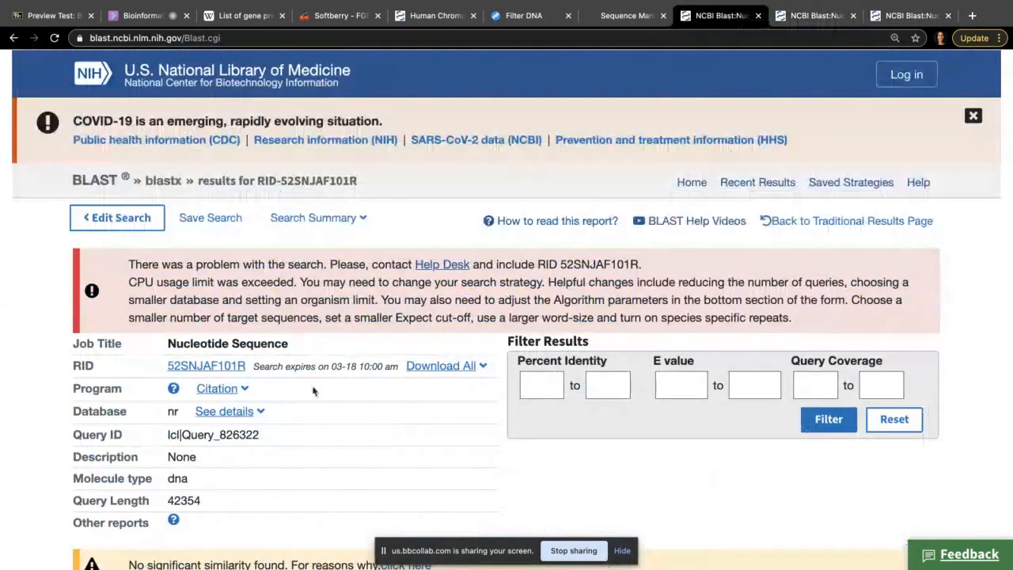
# Step: Scroll the blastx CPU-limit error page, then return to the refseq_rna BLASTN hit list
pyautogui.scroll(-2, 313, 391)
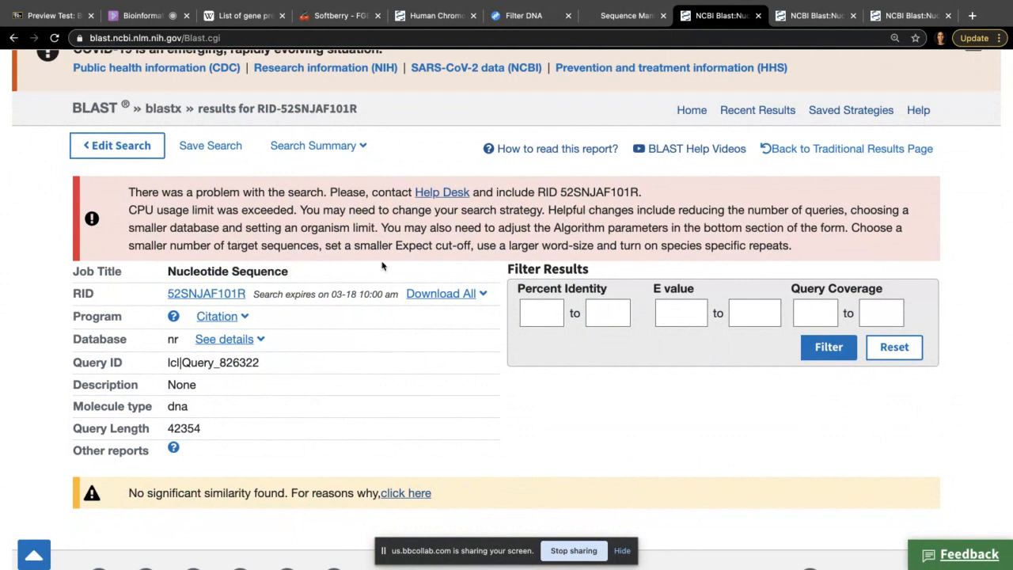
pyautogui.click(820, 22)
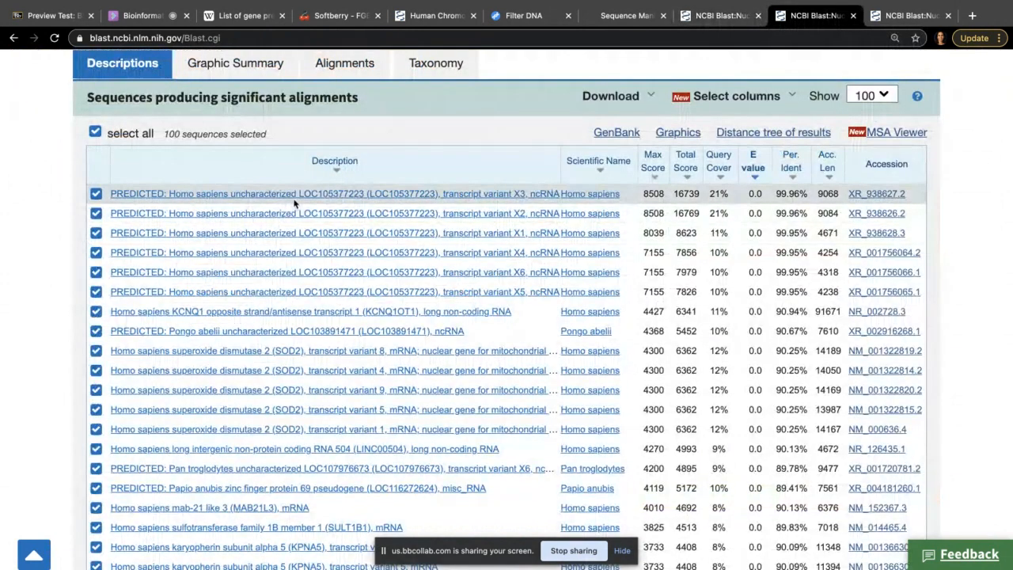
# Step: Inspect the Graphic Summary of the top 355 refseq_rna hits along the 42354-bp query
pyautogui.scroll(1, 294, 204)
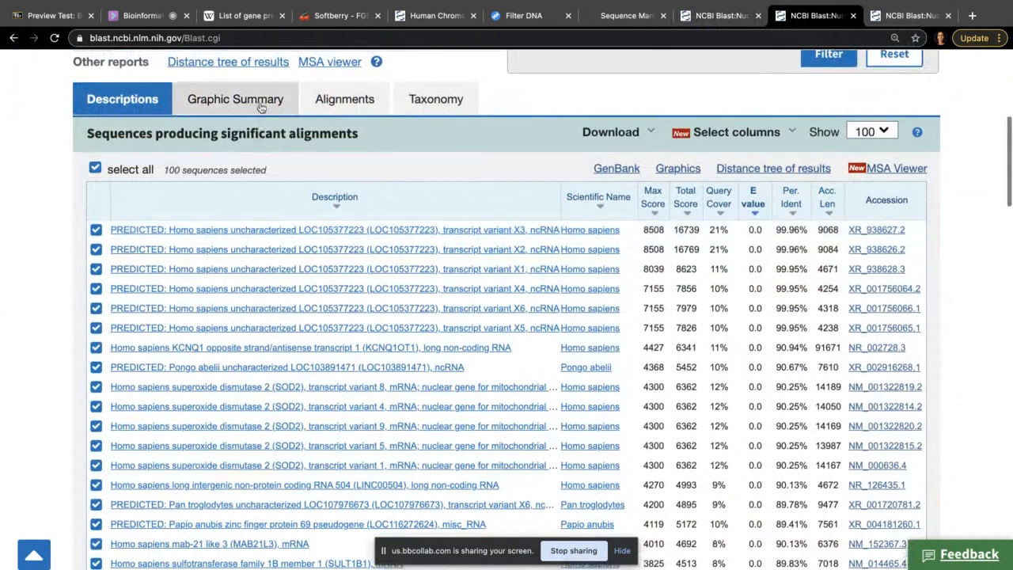
pyautogui.click(264, 105)
pyautogui.scroll(-1, 346, 290)
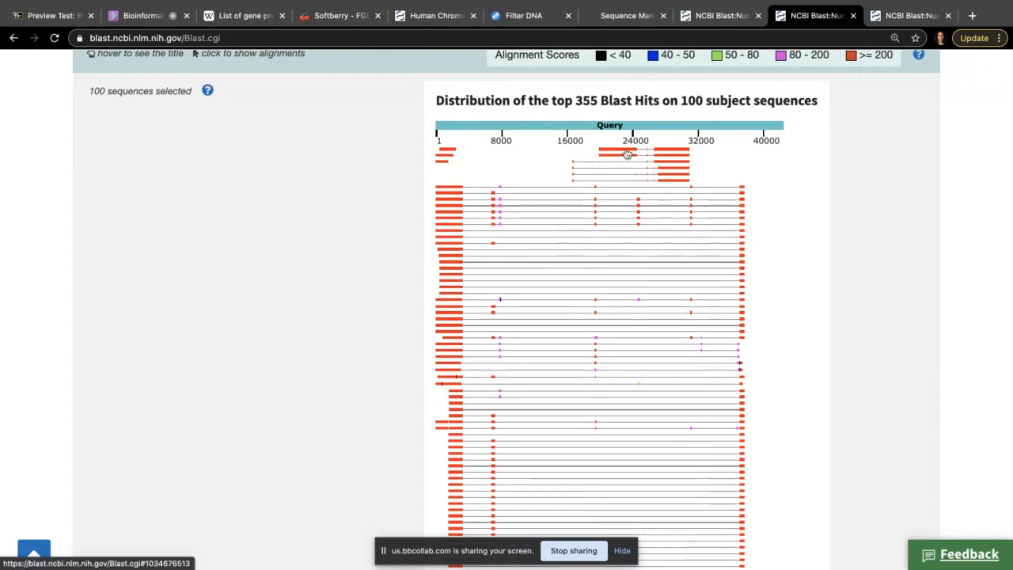
pyautogui.moveTo(626, 153)
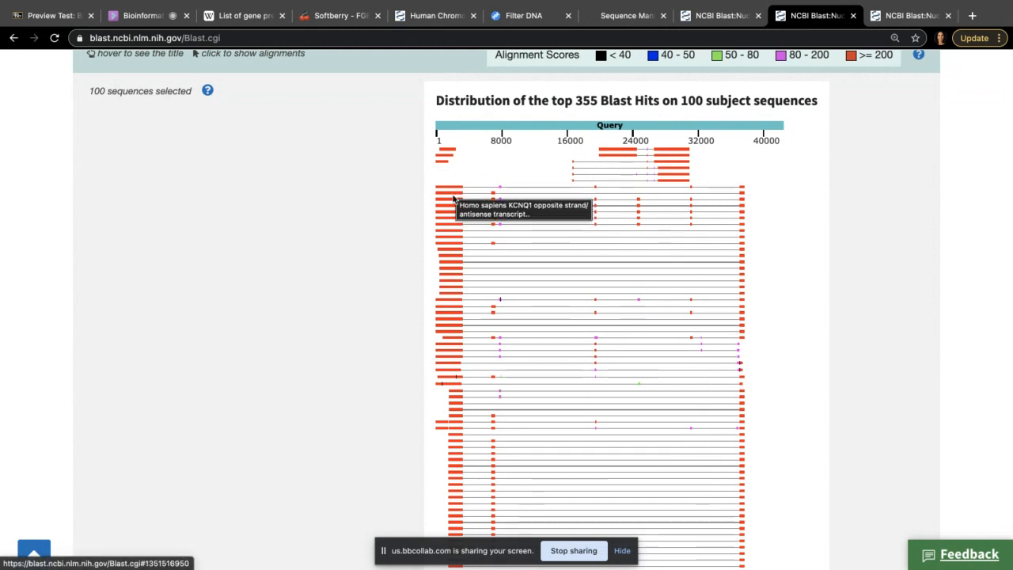
pyautogui.scroll(-5, 371, 258)
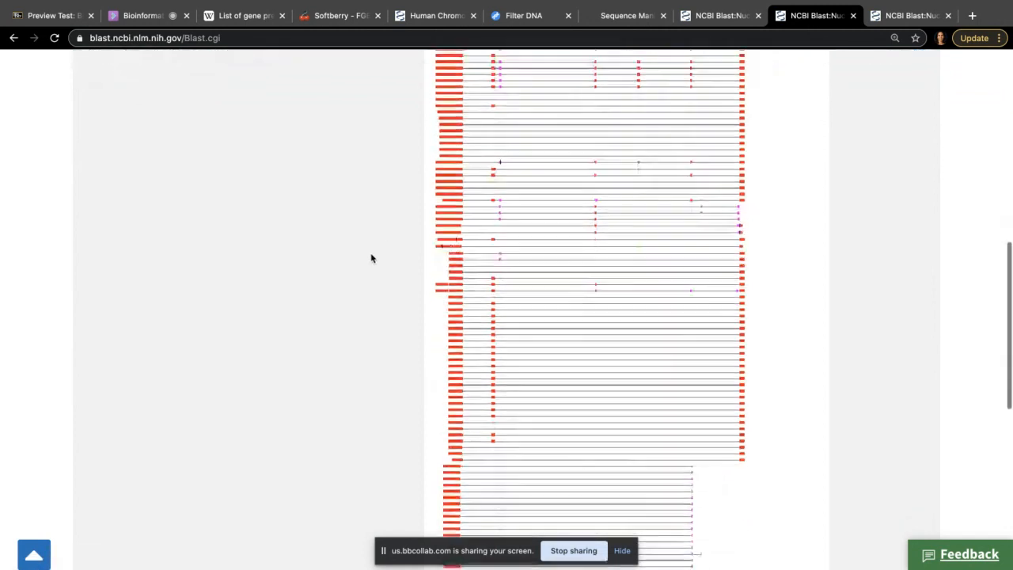
pyautogui.scroll(6, 371, 258)
pyautogui.scroll(3, 370, 258)
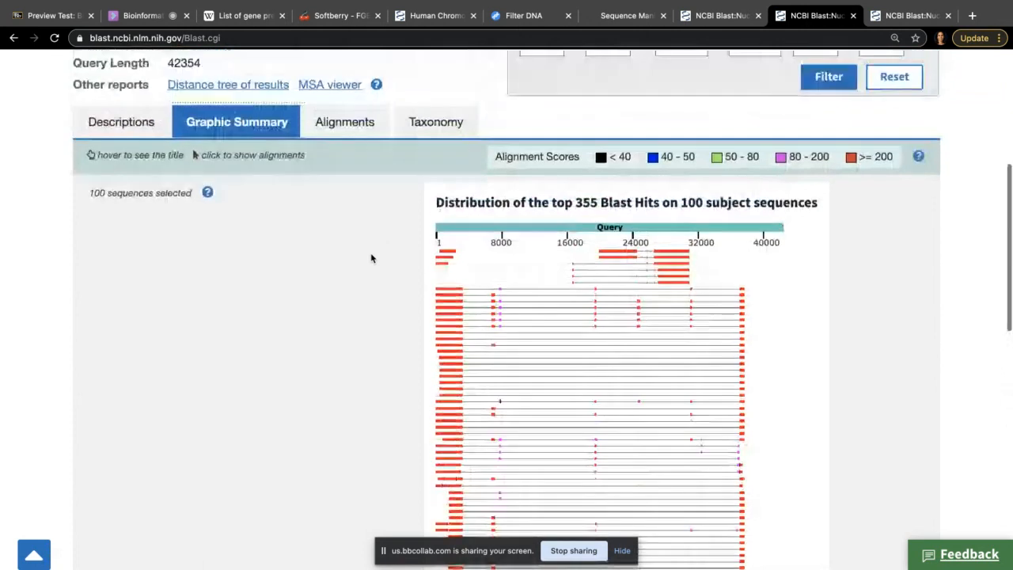
# Step: Scan the refseq_rna Descriptions table for SOD2 transcript hits, then go to the Bioinformatics Collaborate session
pyautogui.click(120, 159)
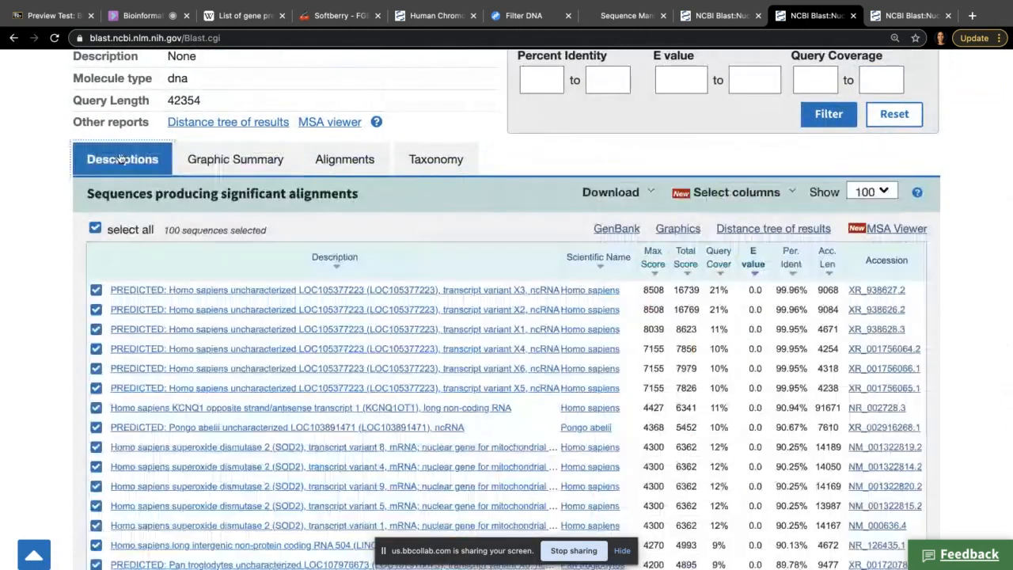
pyautogui.scroll(-1, 419, 333)
pyautogui.scroll(-3, 419, 334)
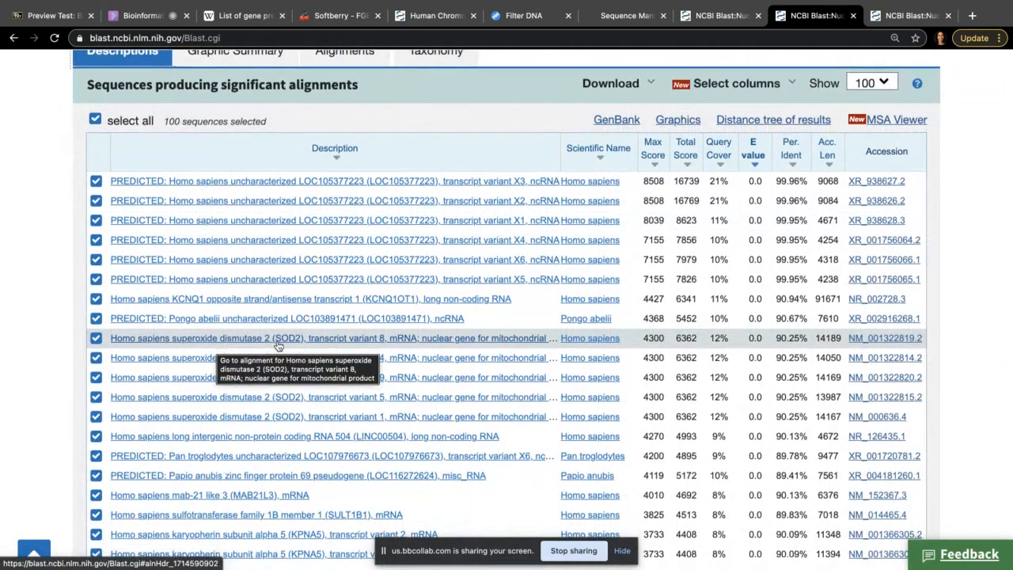
pyautogui.scroll(-1, 261, 340)
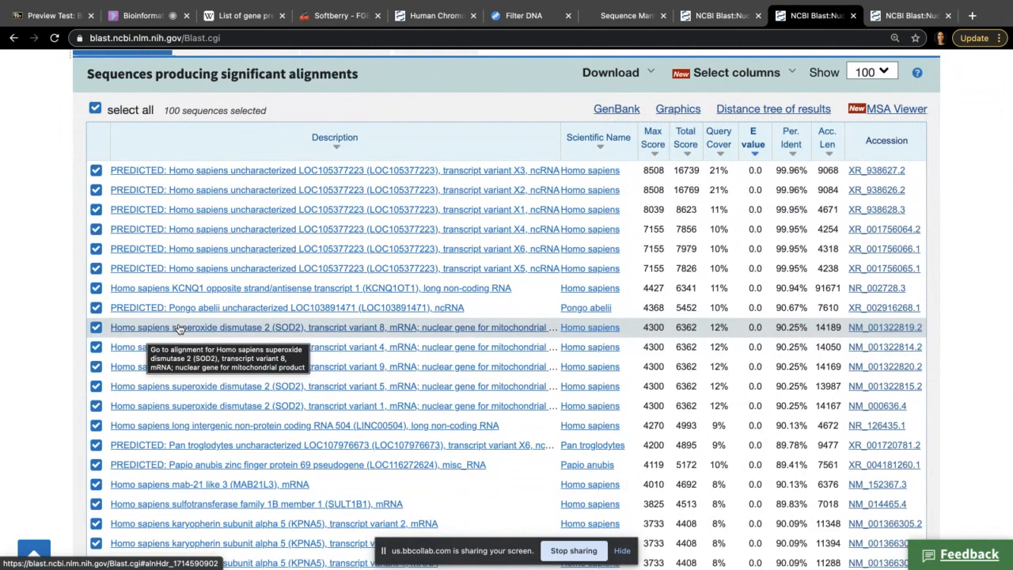
pyautogui.scroll(-3, 180, 328)
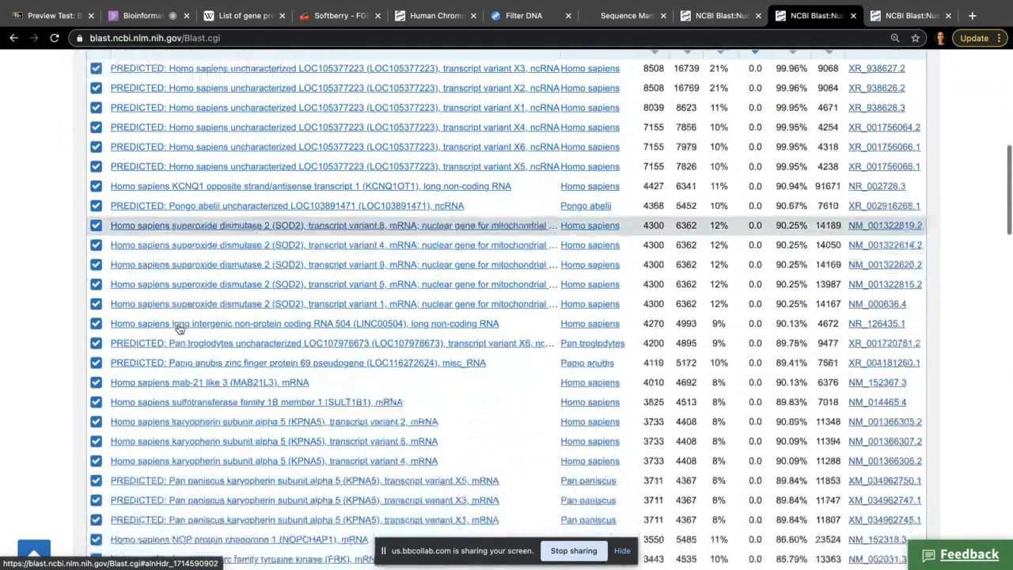
pyautogui.scroll(-1, 179, 329)
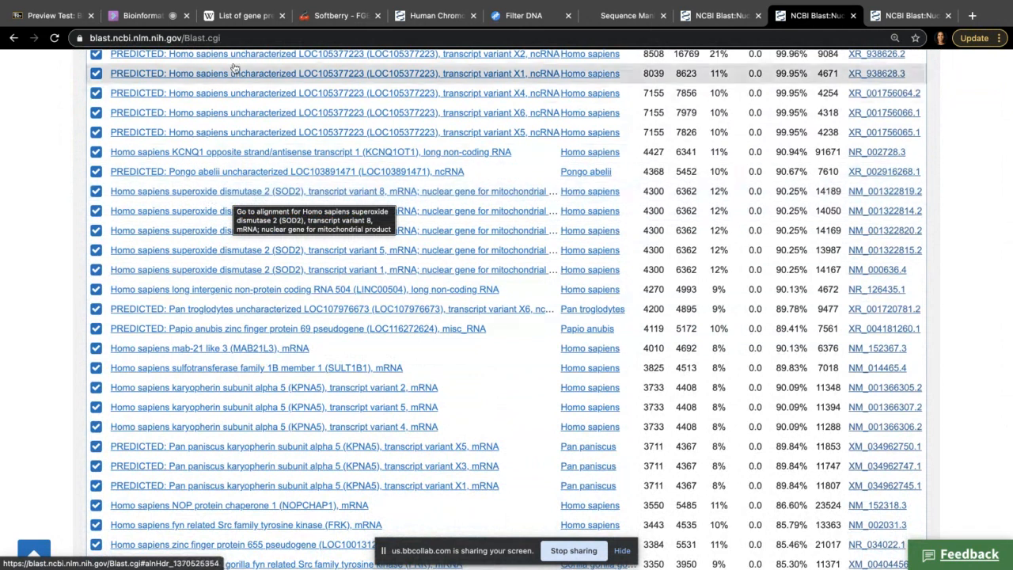
pyautogui.click(137, 17)
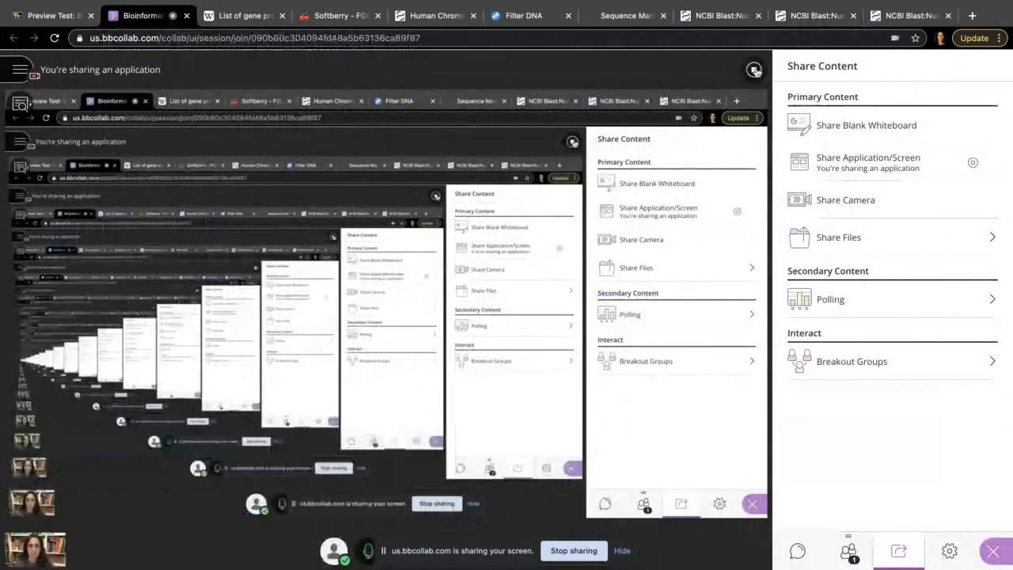